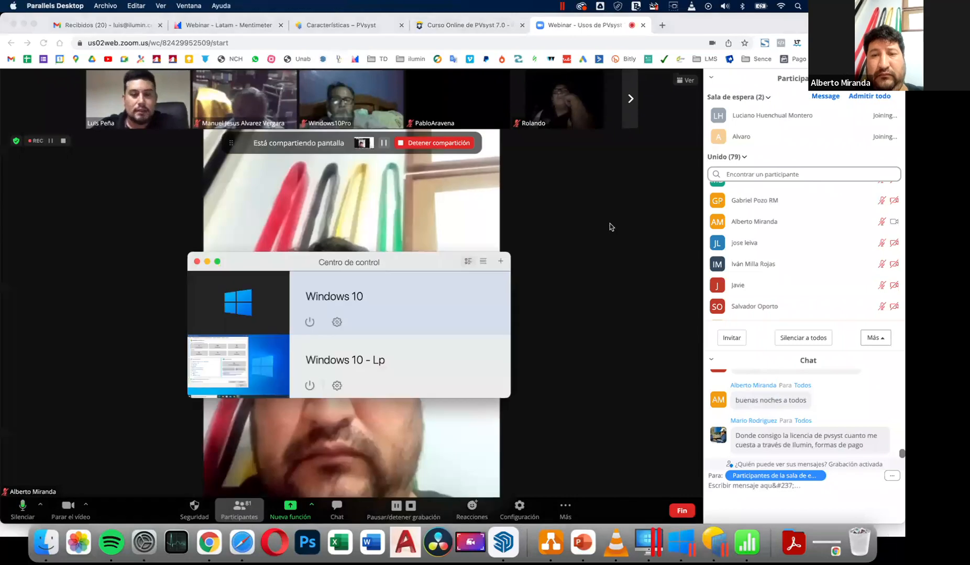
key("super+Tab")
key("super+Tab")
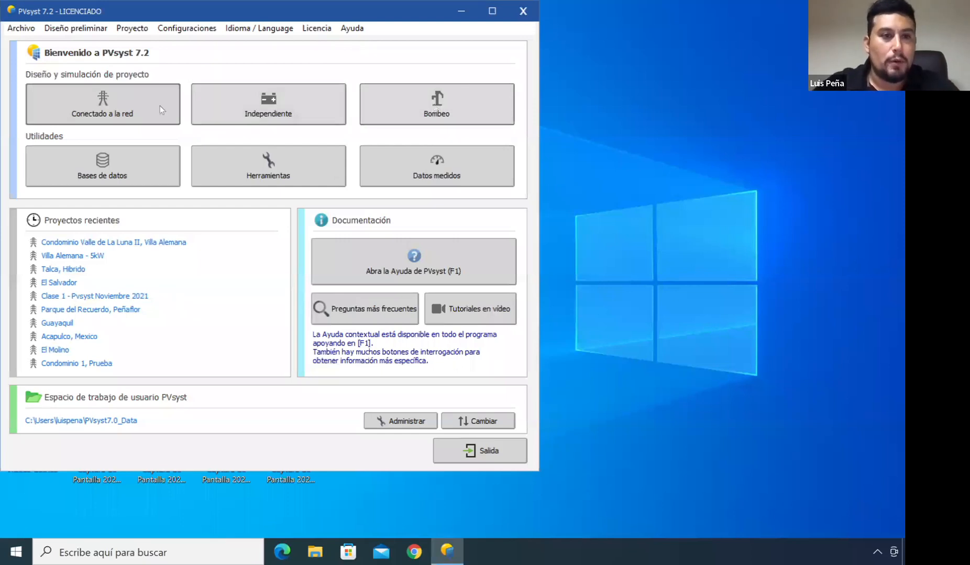
Switch to PVsyst and open the Bases de datos utility
left_click(170, 161)
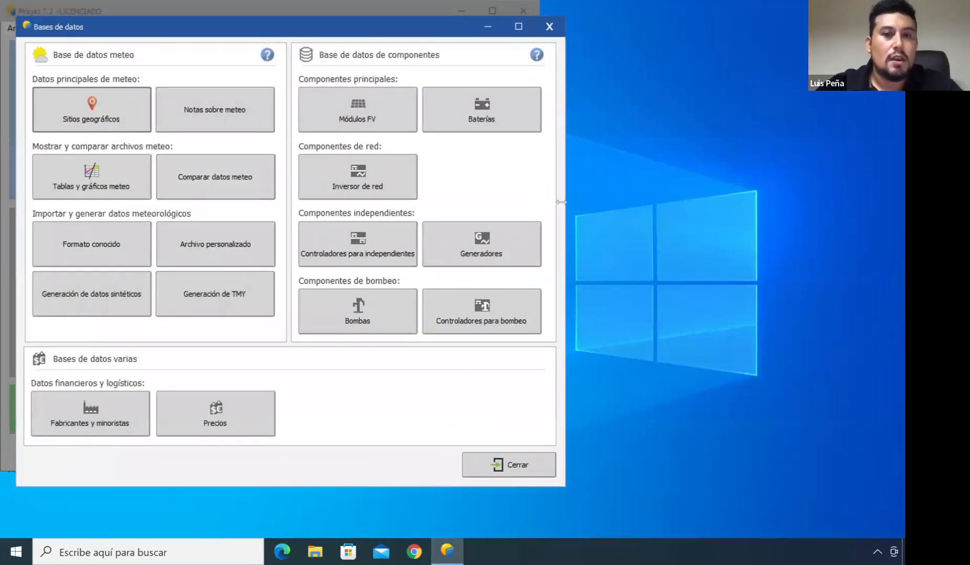
Open the PV modules database and review the Suntech module list
left_click(358, 119)
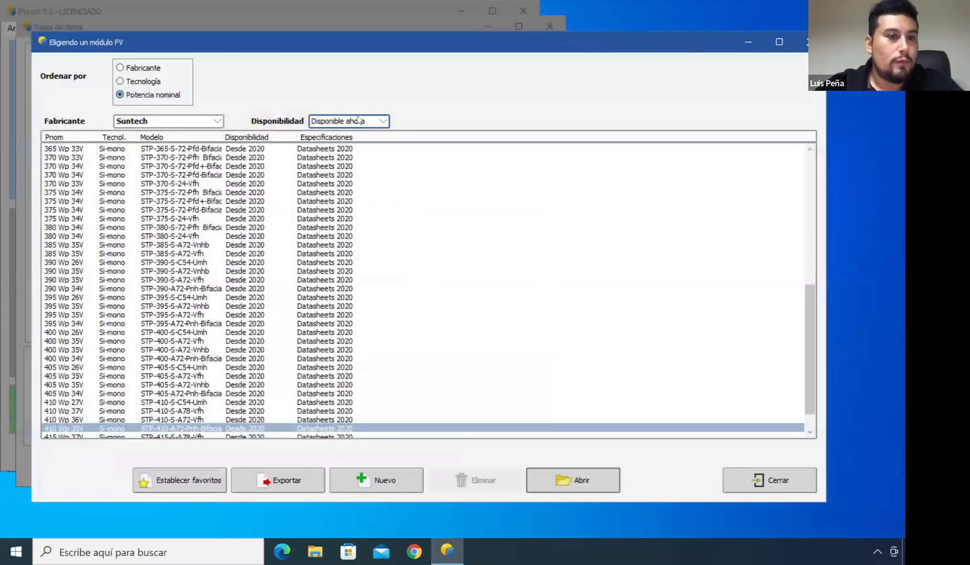
left_click(164, 121)
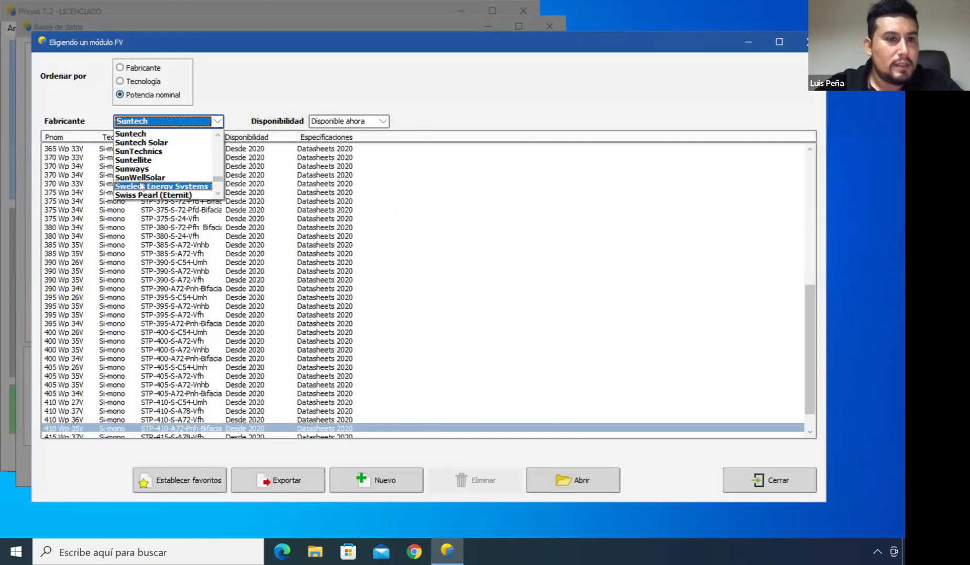
left_click(157, 134)
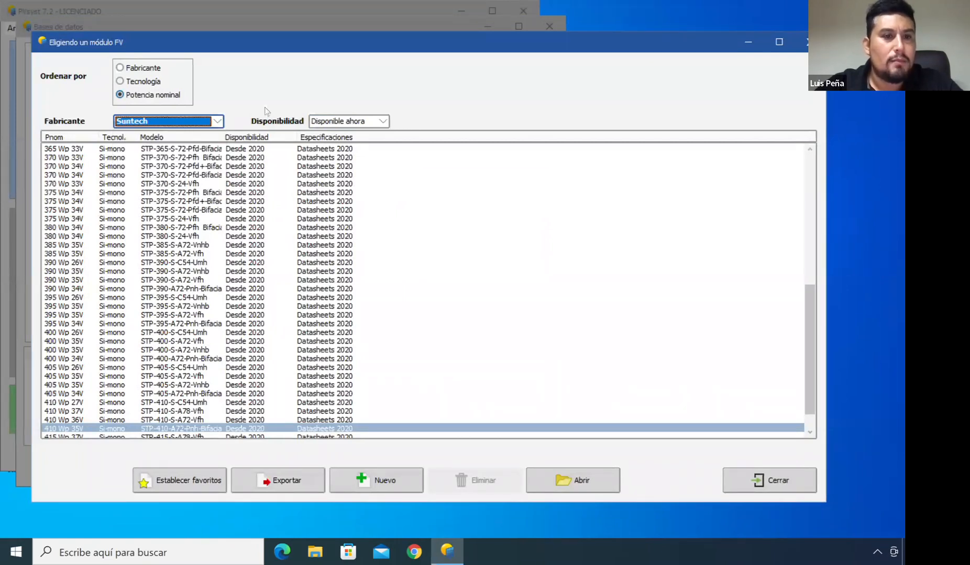
scroll(204, 270, "down", 1)
scroll(205, 270, "down", 1)
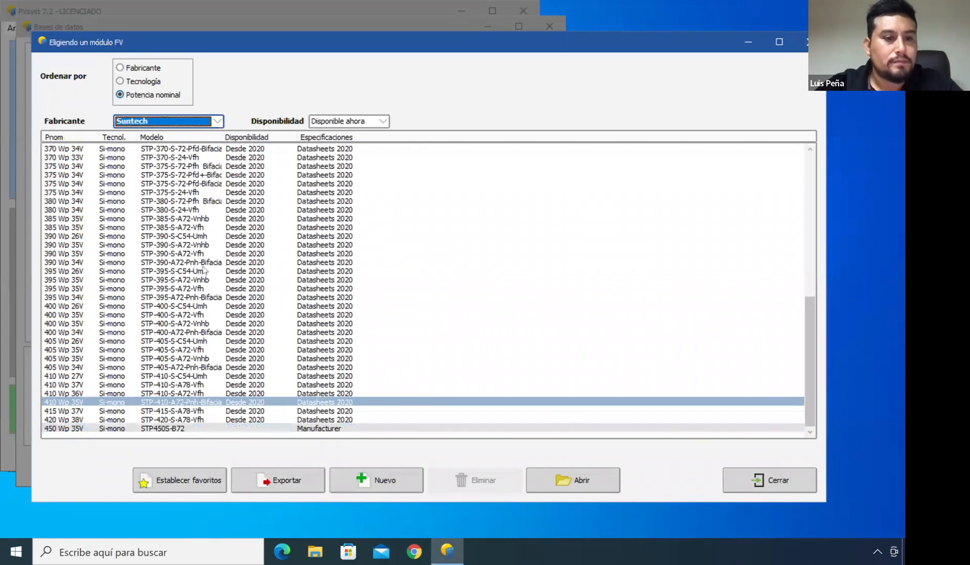
Change the PV module manufacturer filter to Longi Solar
left_click(216, 121)
scroll(218, 163, "up", 2)
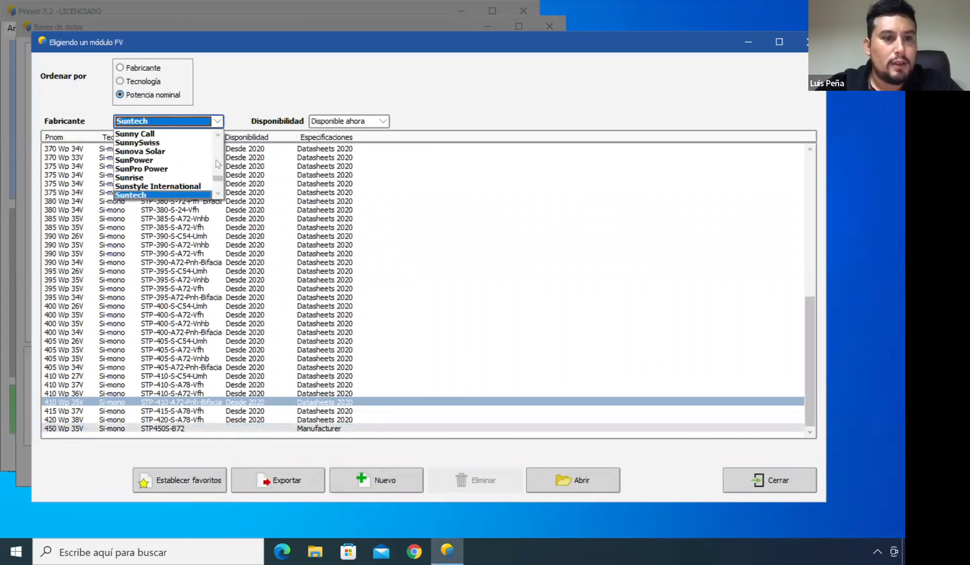
left_click(216, 159)
left_click(218, 184)
left_click(218, 185)
left_click(218, 165)
key("l")
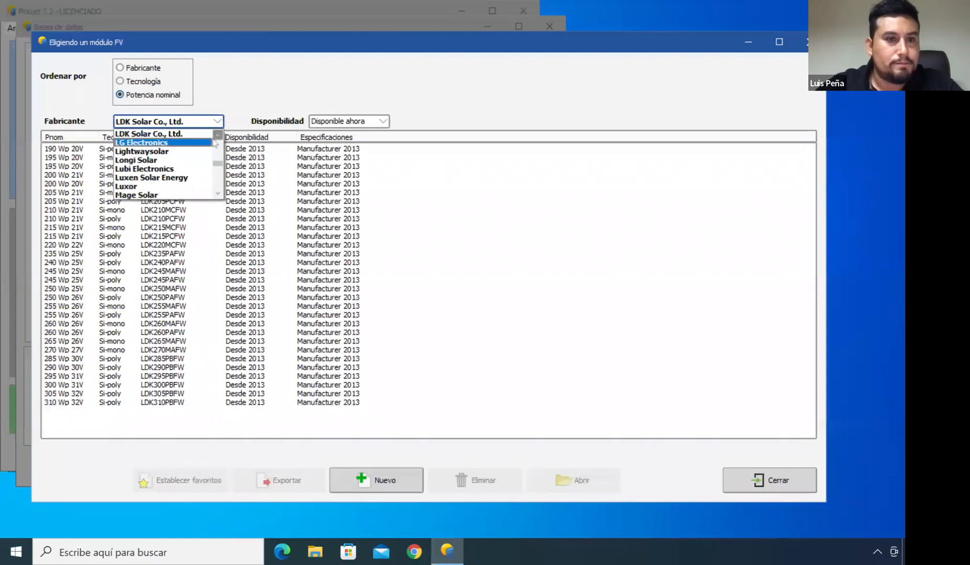
left_click(217, 137)
left_click(168, 169)
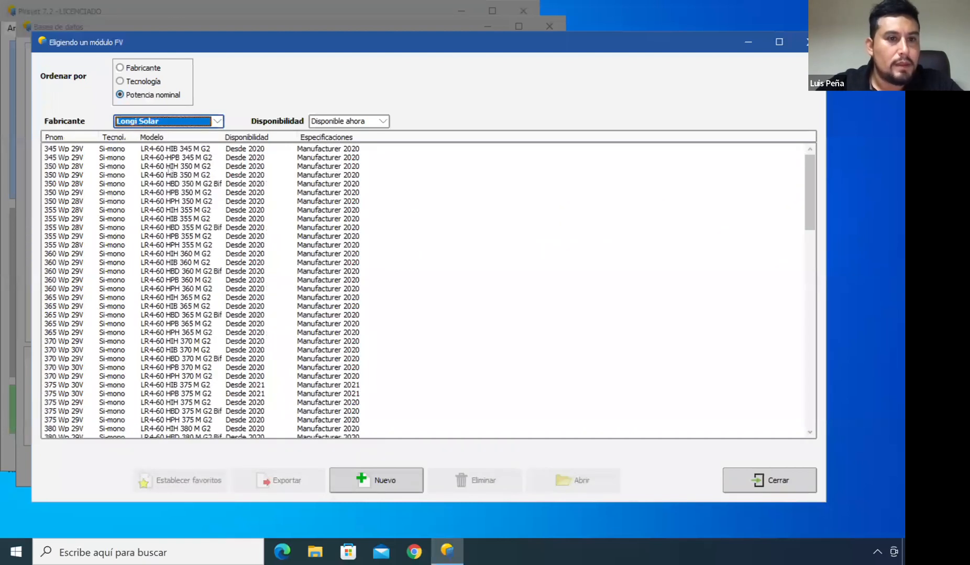
Change the PV module manufacturer filter to Jinkosolar
left_click(216, 121)
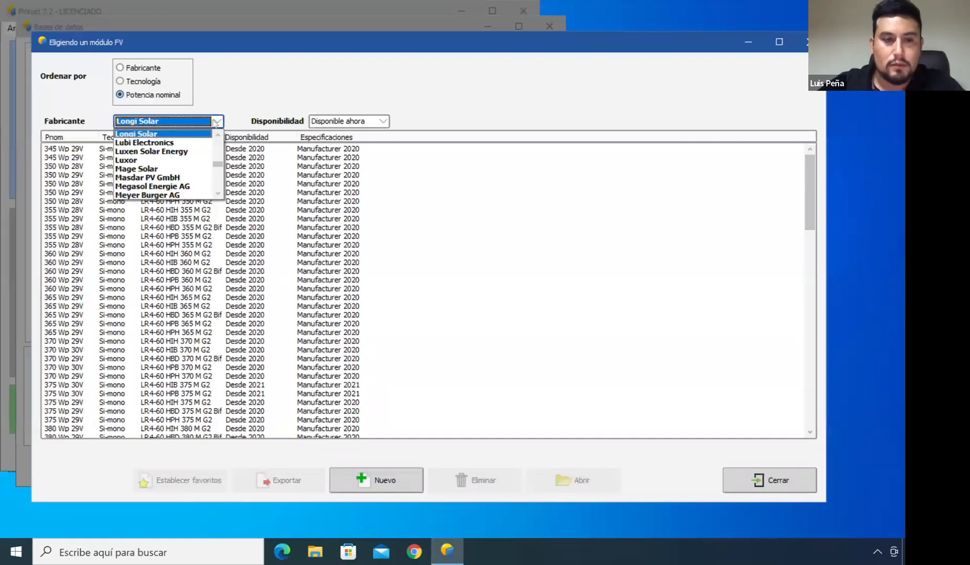
key("j")
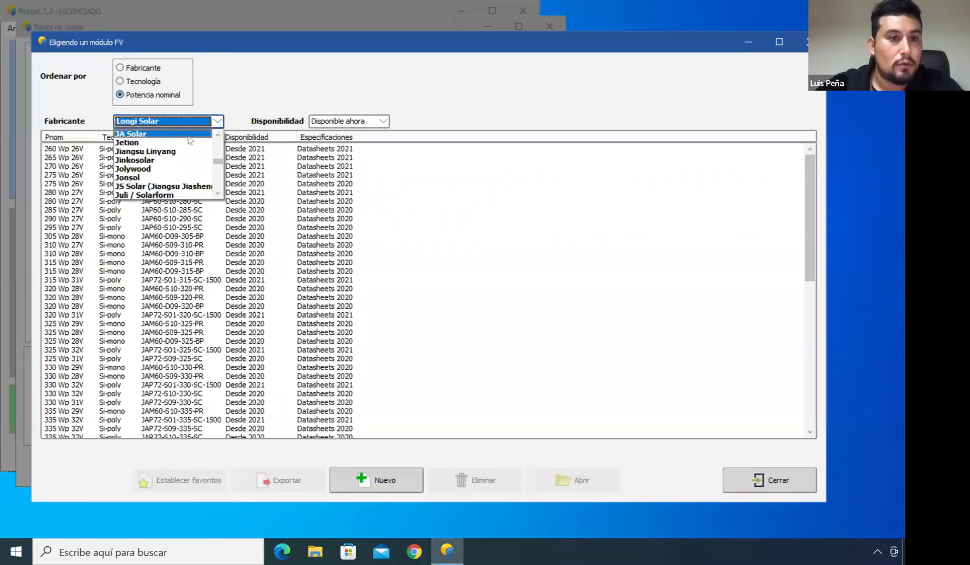
left_click(218, 194)
left_click(218, 194)
left_click(219, 195)
left_click(219, 135)
left_click(218, 135)
left_click(219, 135)
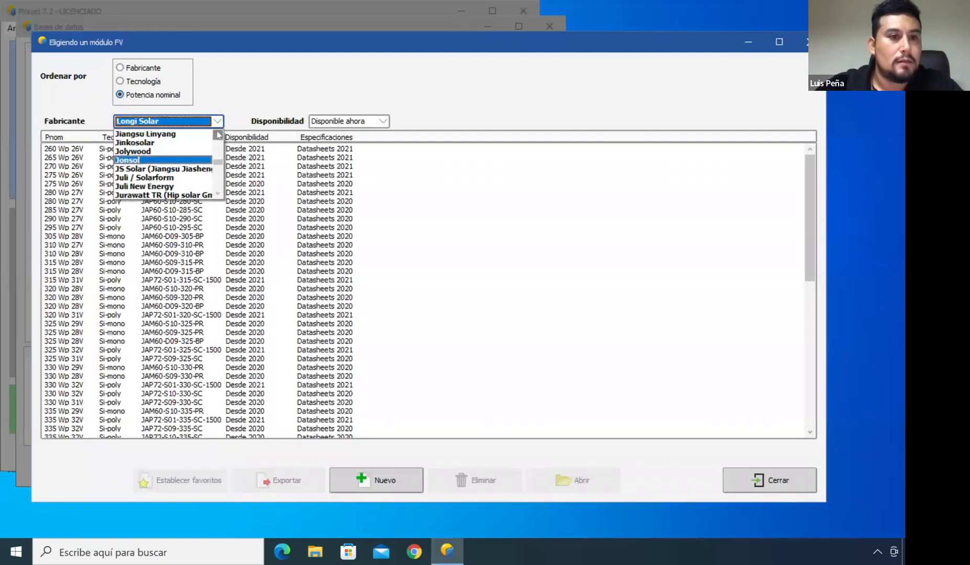
left_click(158, 142)
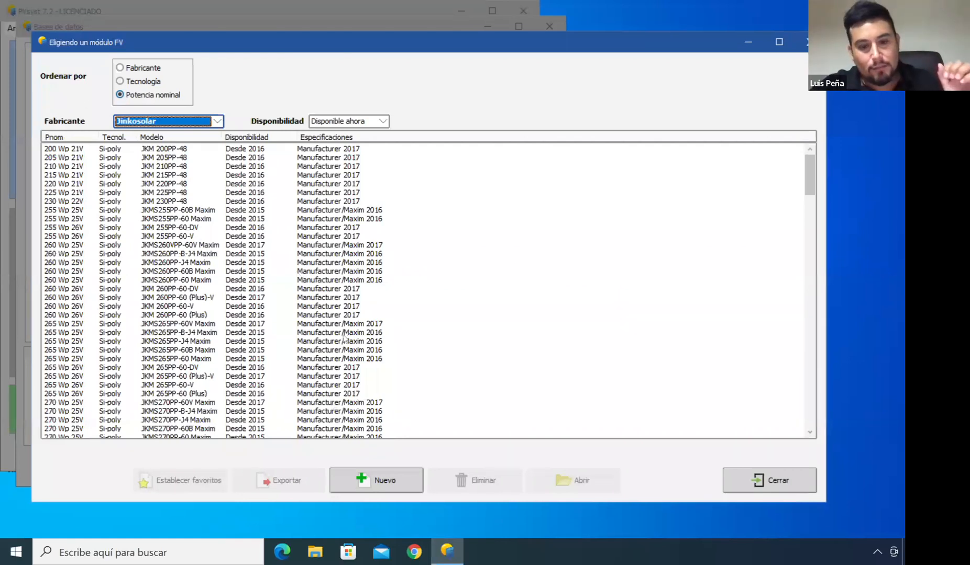
Open a new PV module definition, review its tabs, and close it without saving
left_click(379, 484)
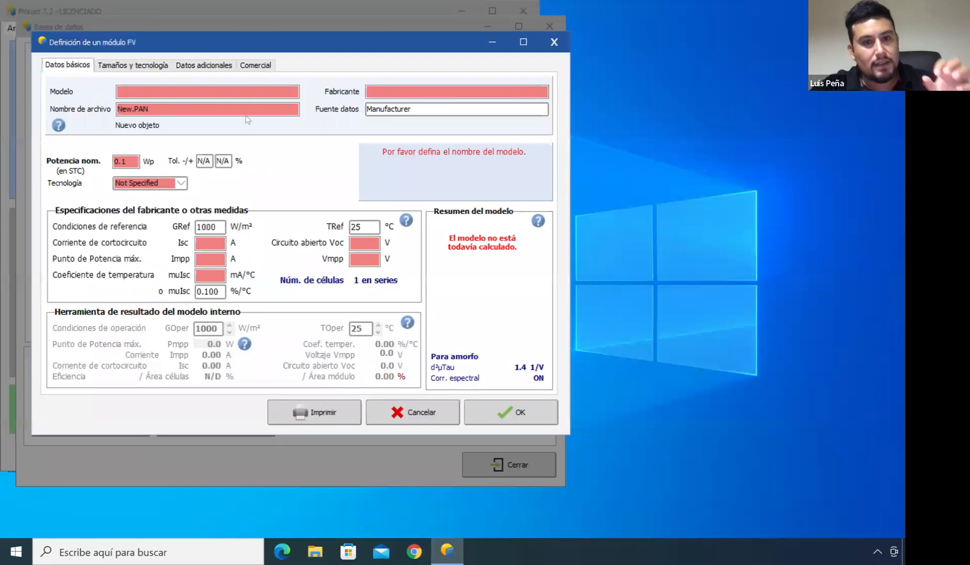
left_click(135, 65)
left_click(203, 64)
left_click(255, 65)
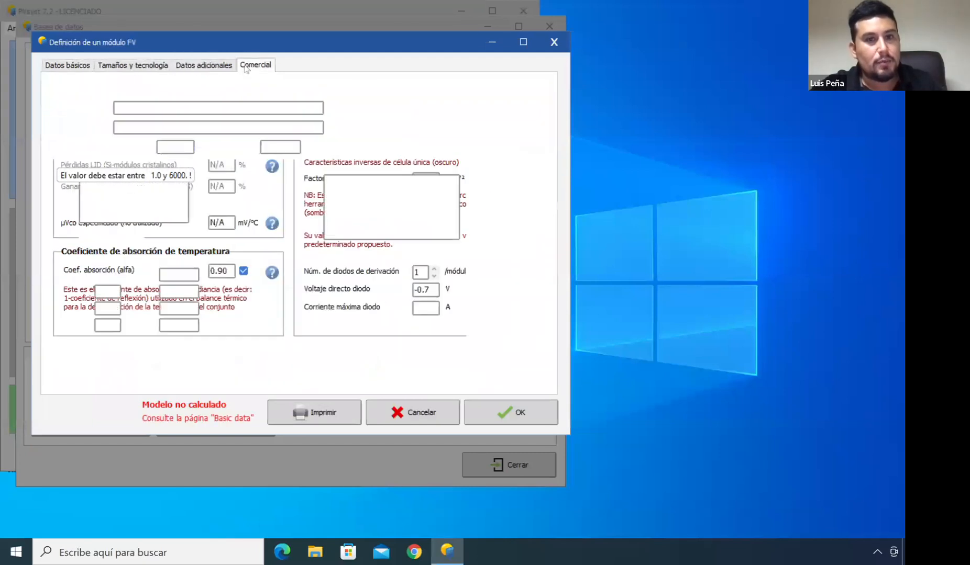
left_click(549, 42)
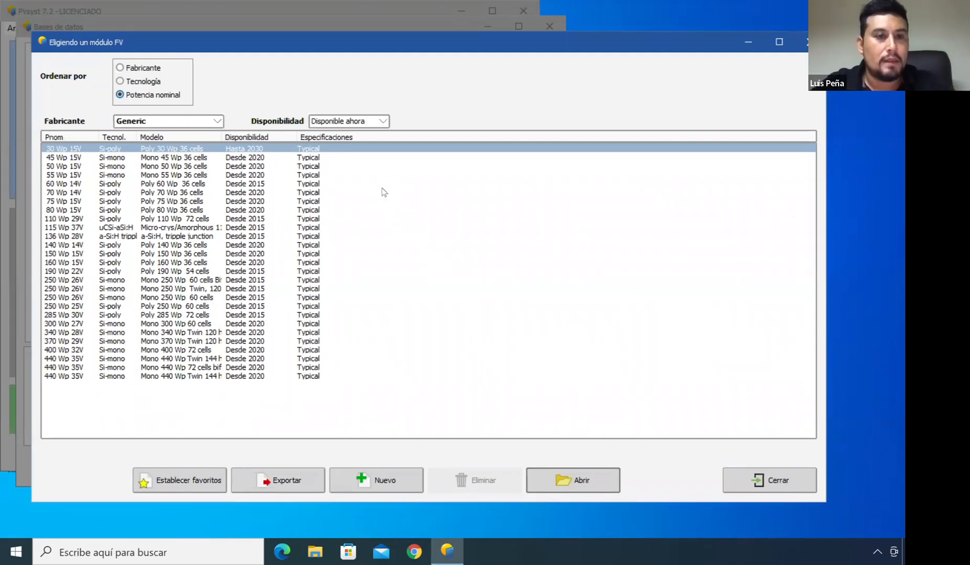
Close the PV module list and open the grid inverter database
left_click(780, 486)
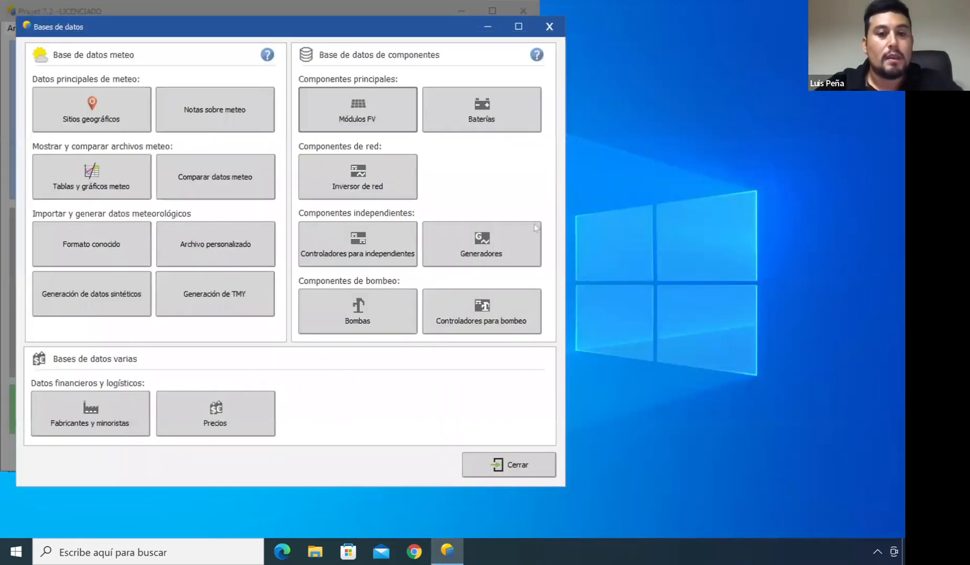
left_click(380, 192)
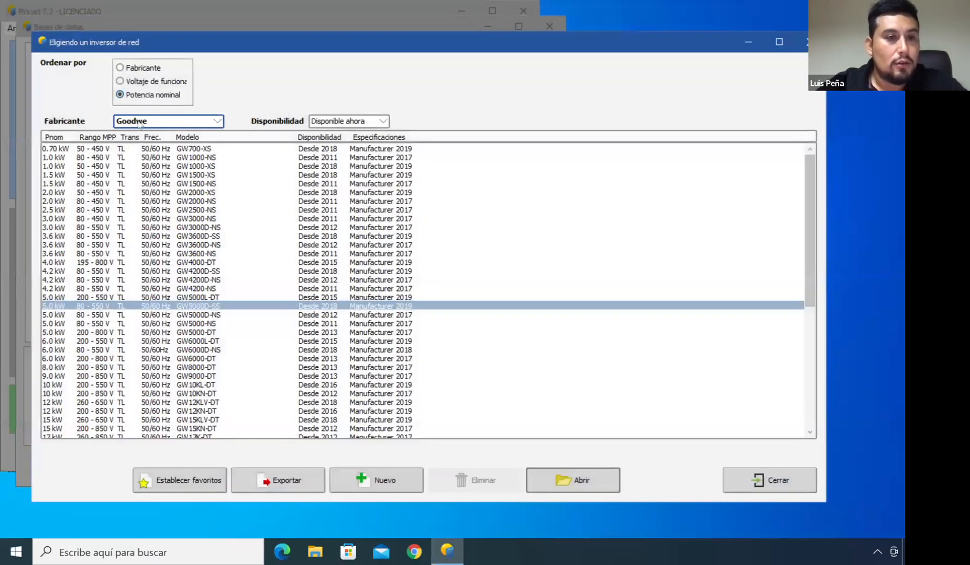
Select Huawei Technologies as the inverter manufacturer
left_click(139, 122)
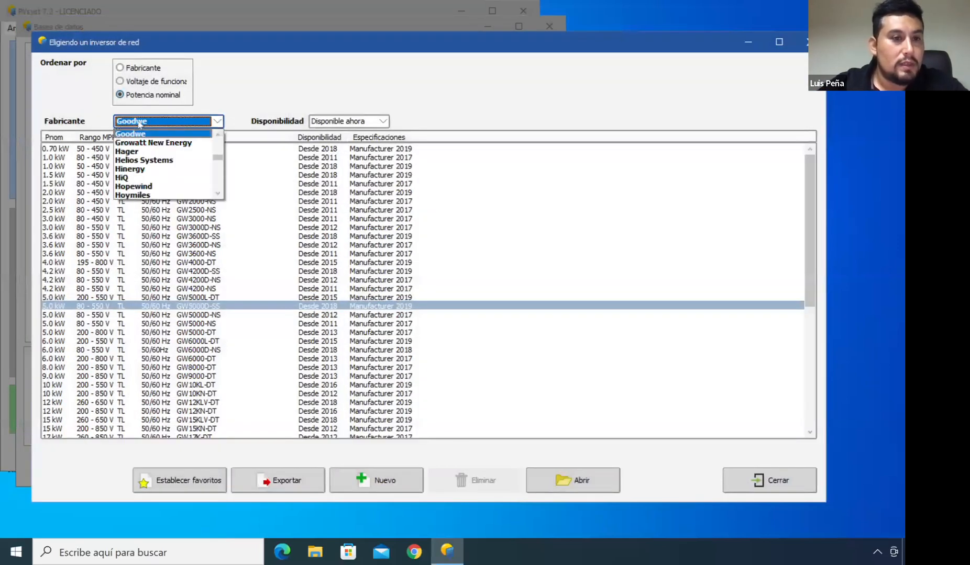
left_click(217, 136)
left_click(217, 194)
left_click(217, 193)
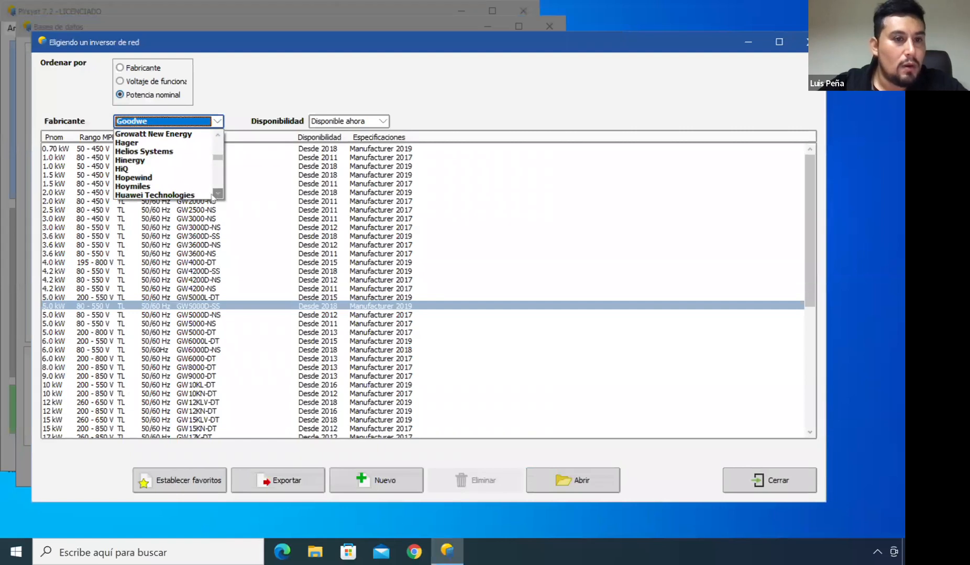
left_click(209, 194)
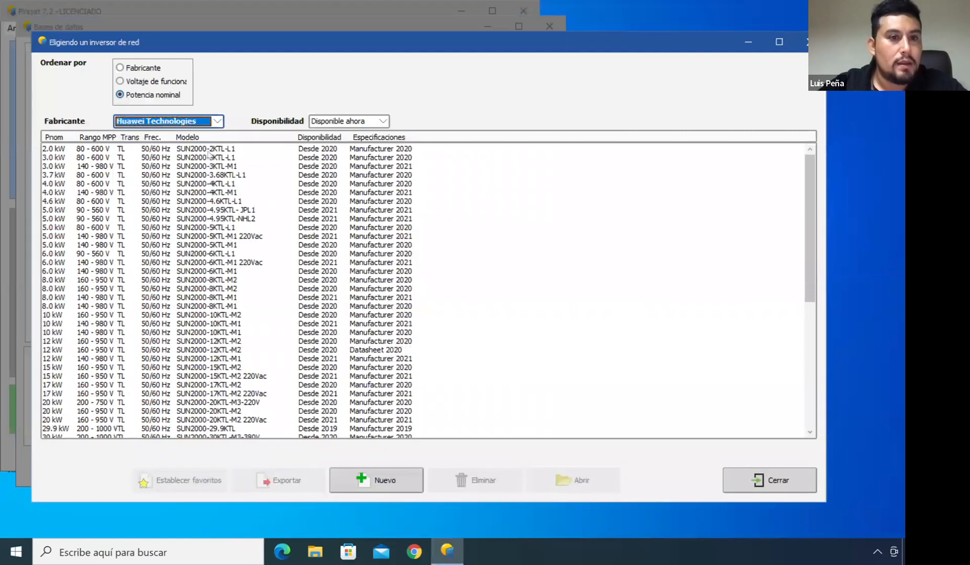
Change the inverter manufacturer to Ginlong Technologies
left_click(217, 121)
left_click(217, 136)
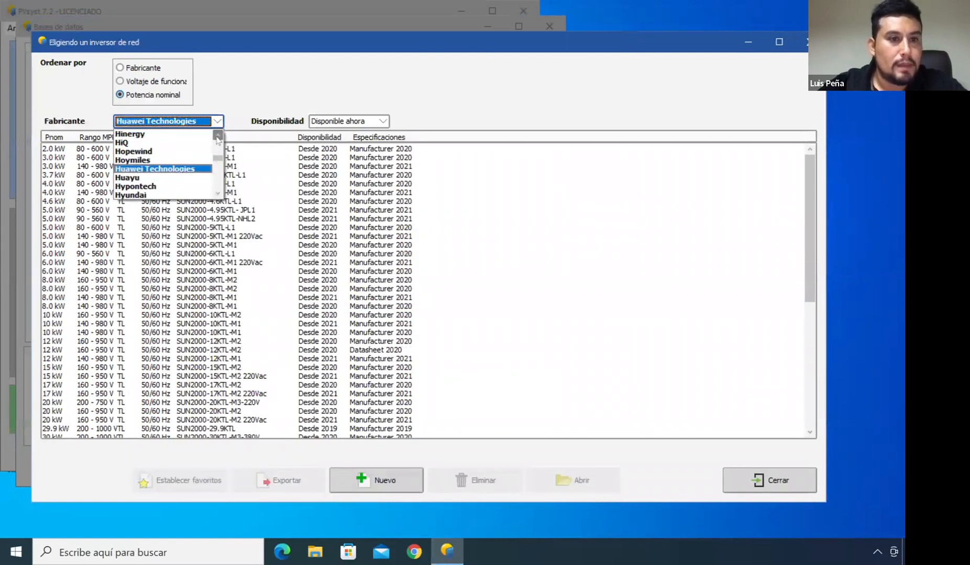
left_click(217, 137)
left_click(218, 138)
left_click(217, 137)
left_click(218, 137)
left_click(218, 137)
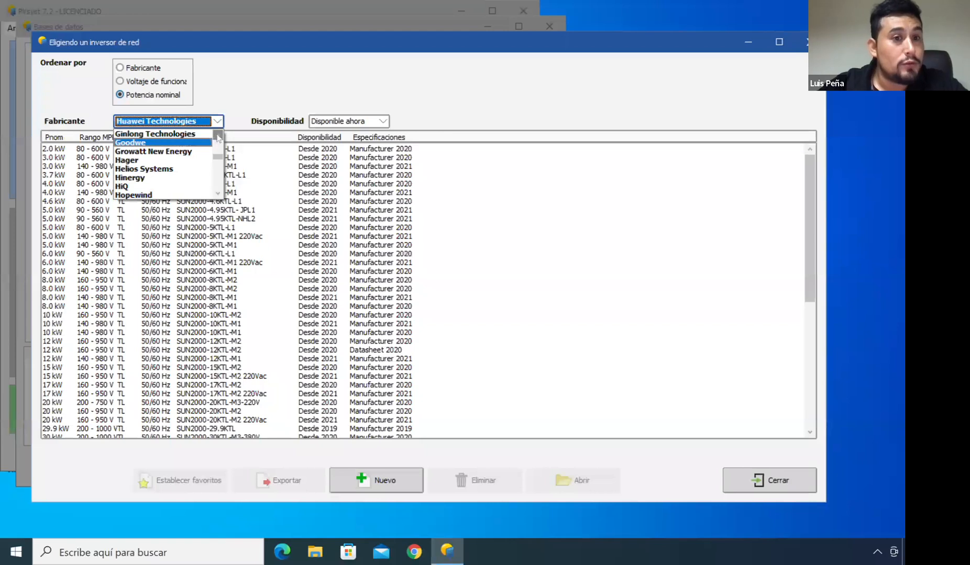
left_click(188, 137)
Change the inverter manufacturer to Fronius USA
left_click(217, 121)
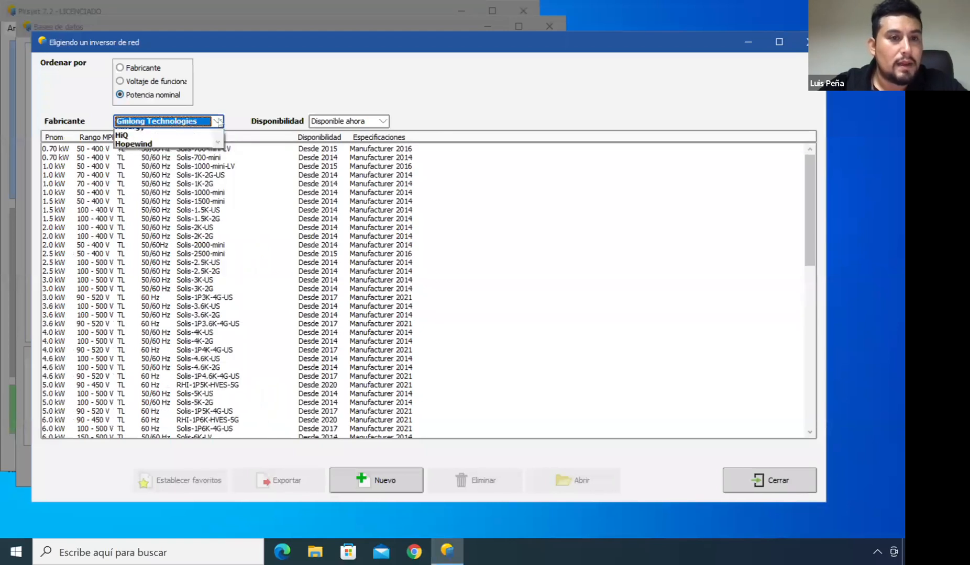
left_click(218, 135)
left_click(218, 135)
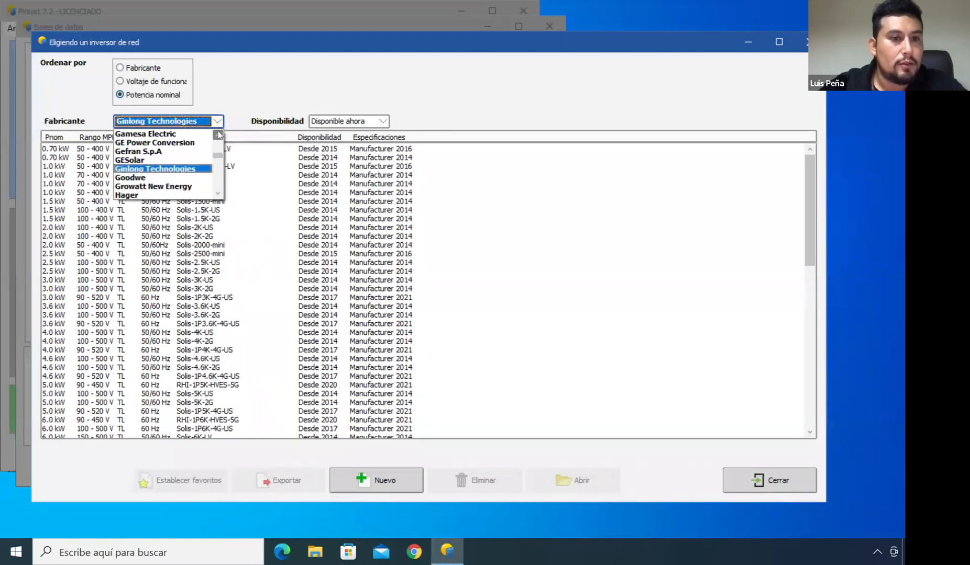
left_click(218, 135)
left_click(218, 135)
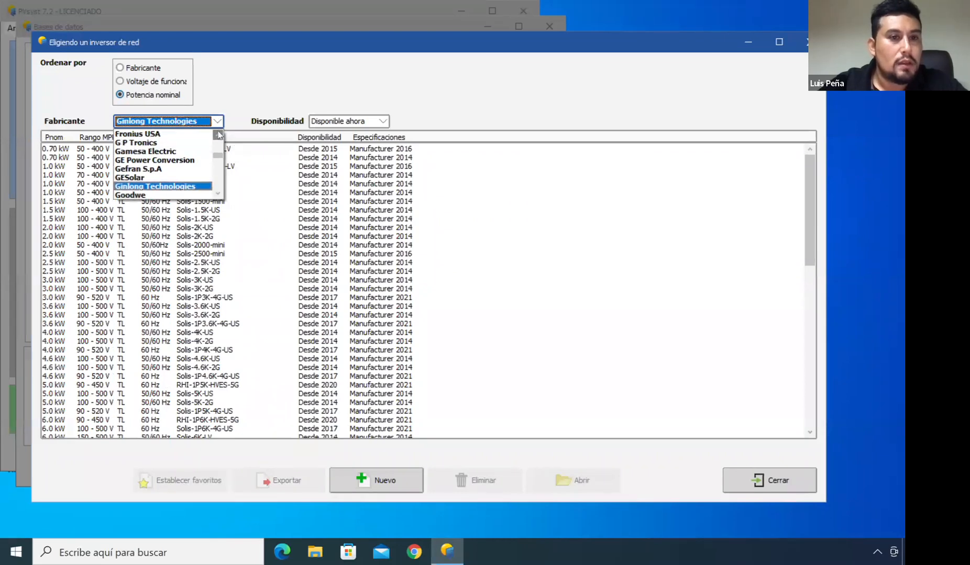
left_click(165, 134)
Browse the inverter manufacturers up to Enphase, then close the inverter list and the databases window
left_click(218, 121)
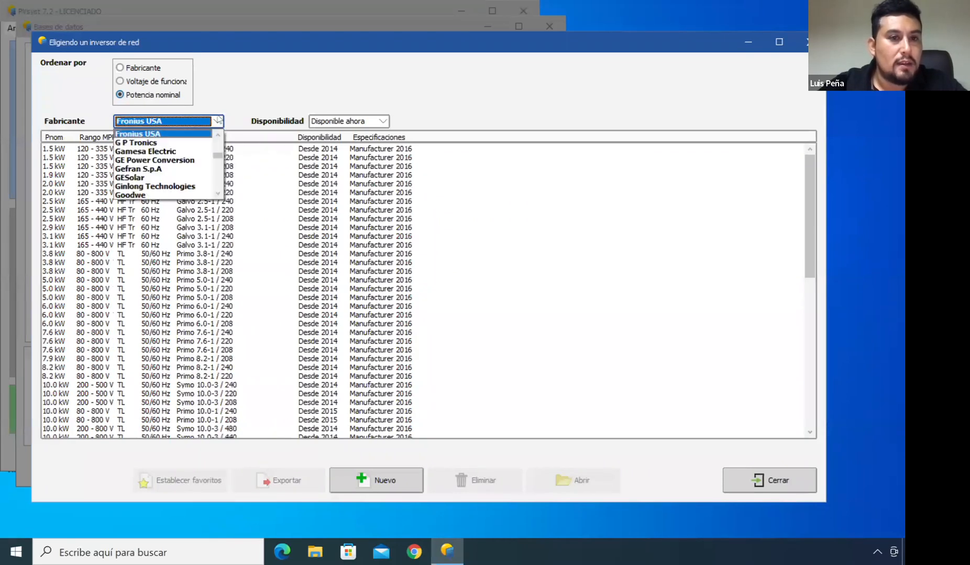
left_click(217, 135)
left_click(217, 135)
left_click(218, 136)
left_click(218, 135)
left_click(218, 136)
left_click(218, 136)
left_click(218, 136)
left_click(218, 136)
left_click(217, 136)
left_click(218, 135)
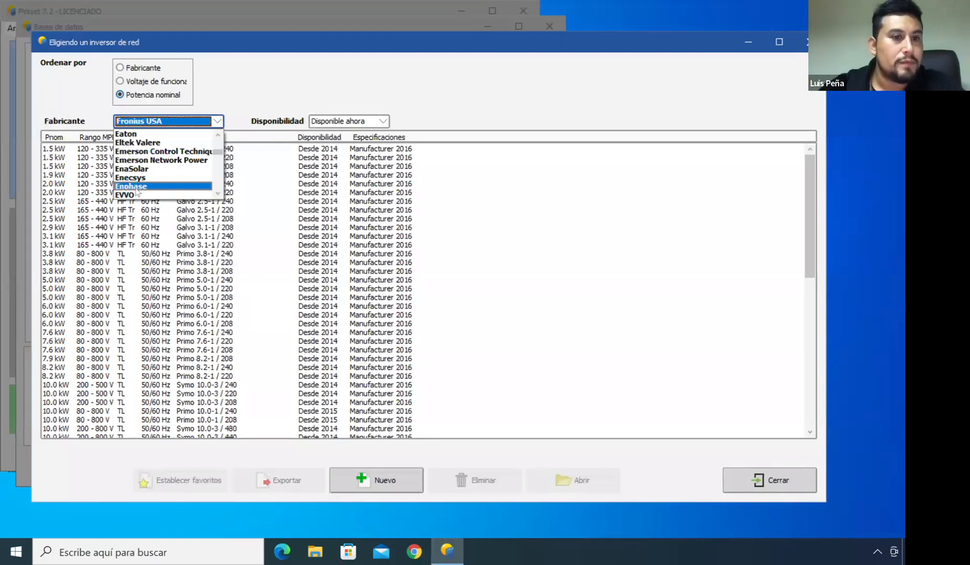
left_click(250, 234)
left_click(752, 483)
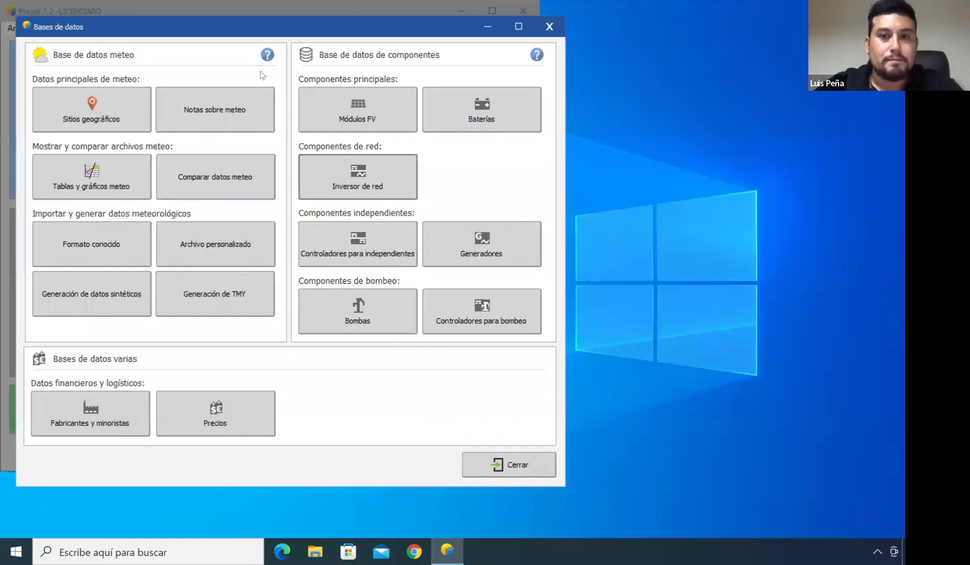
left_click(546, 27)
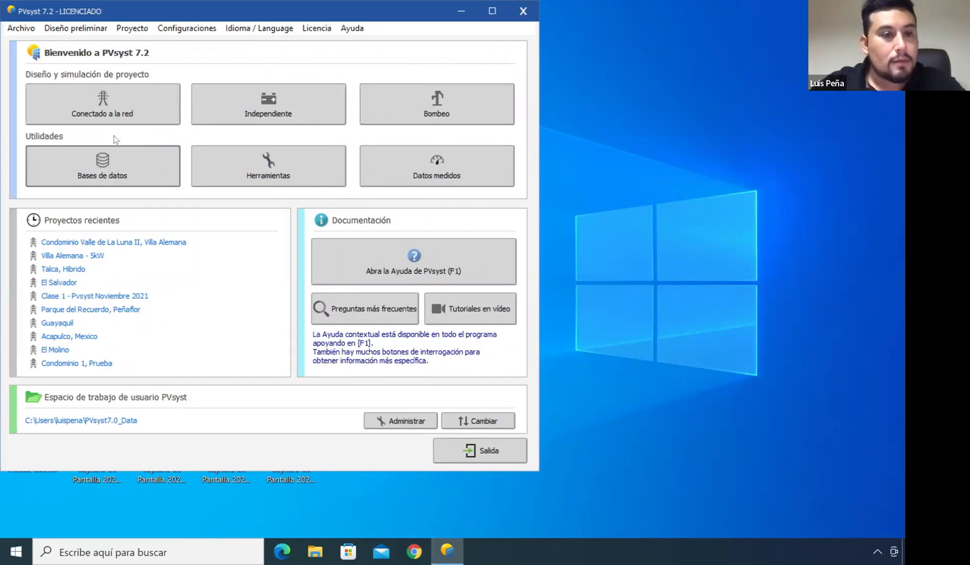
Switch to the Zoom meeting and admit everyone waiting in the waiting room
key("super+Tab")
key("super+Tab")
key("super+Tab")
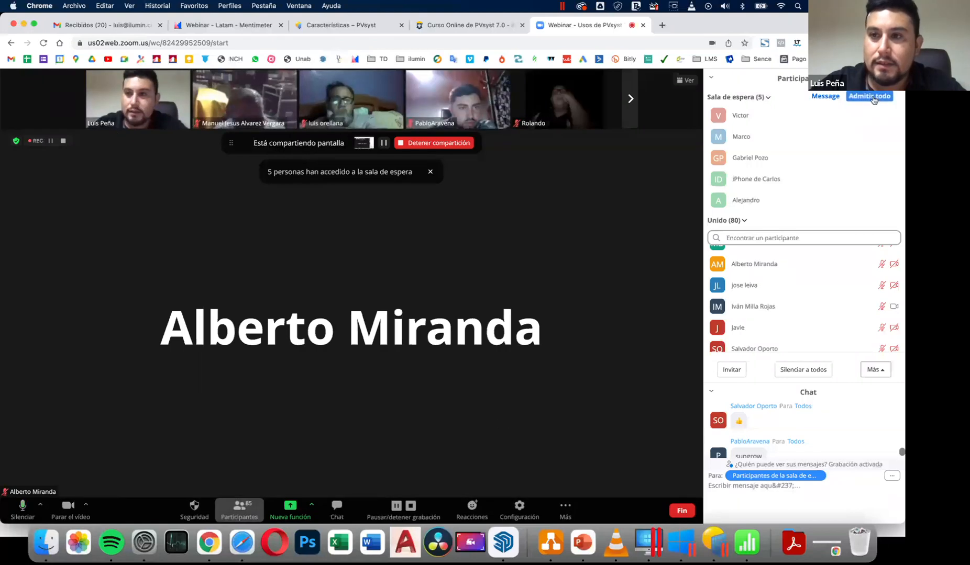
left_click(871, 97)
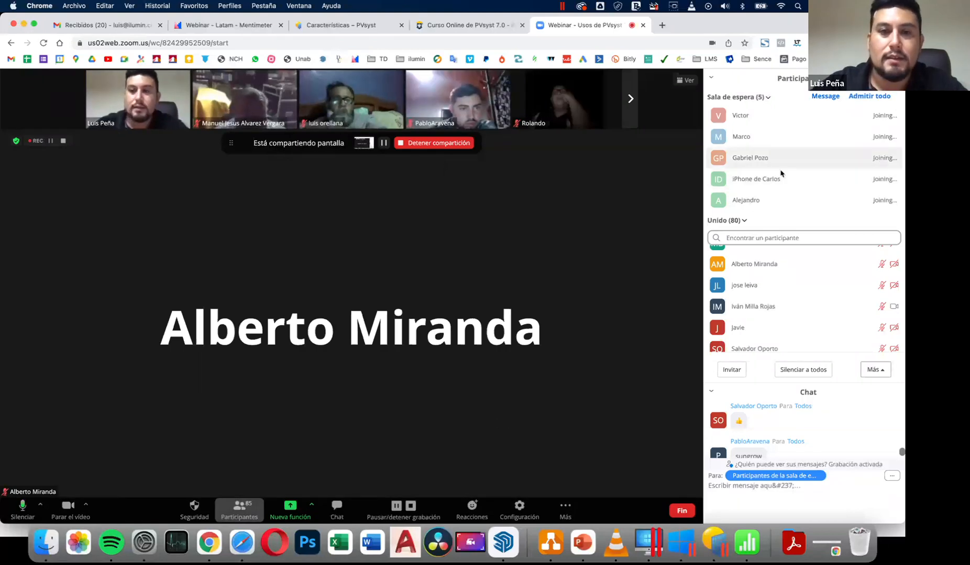
Switch back to PVsyst and start a new grid-connected project
key("super+Tab")
key("super+Tab")
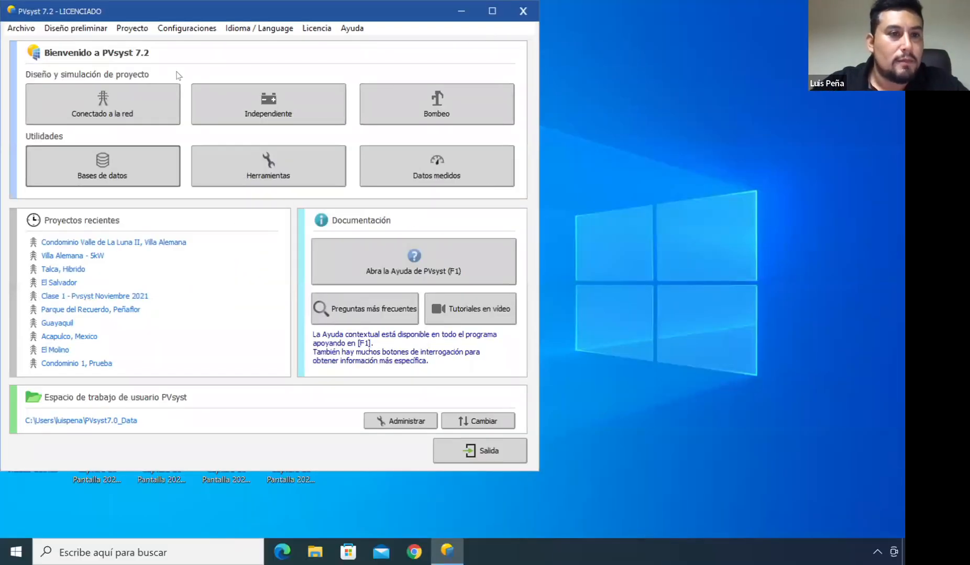
left_click(124, 97)
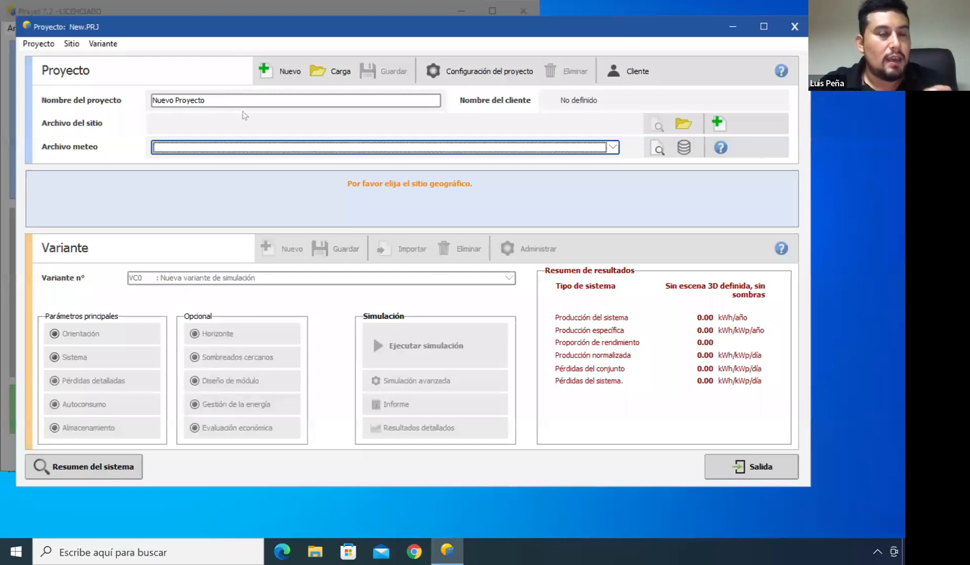
Name the project Webinar - Marzo 2022
left_click_drag(231, 98, 123, 103)
type("We")
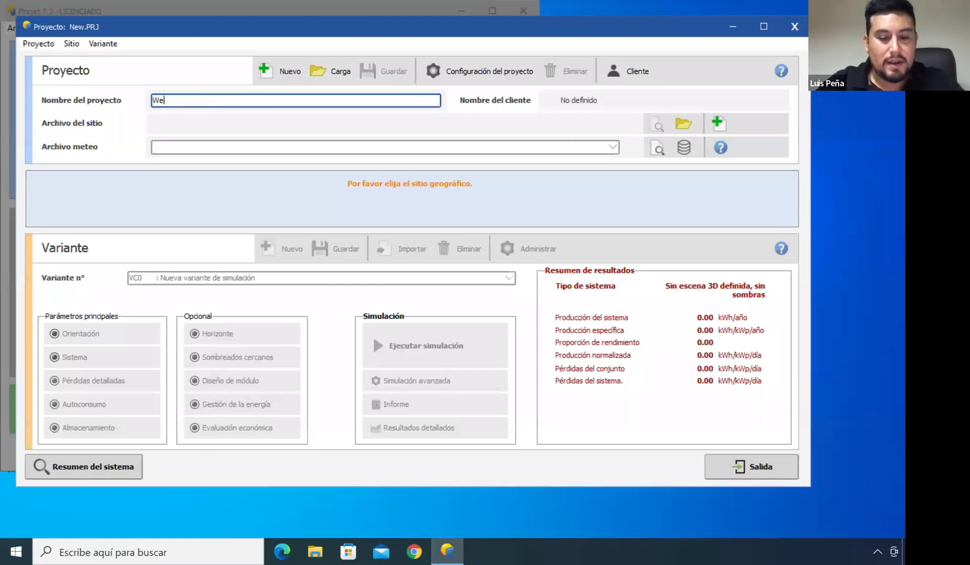
type("binar - ")
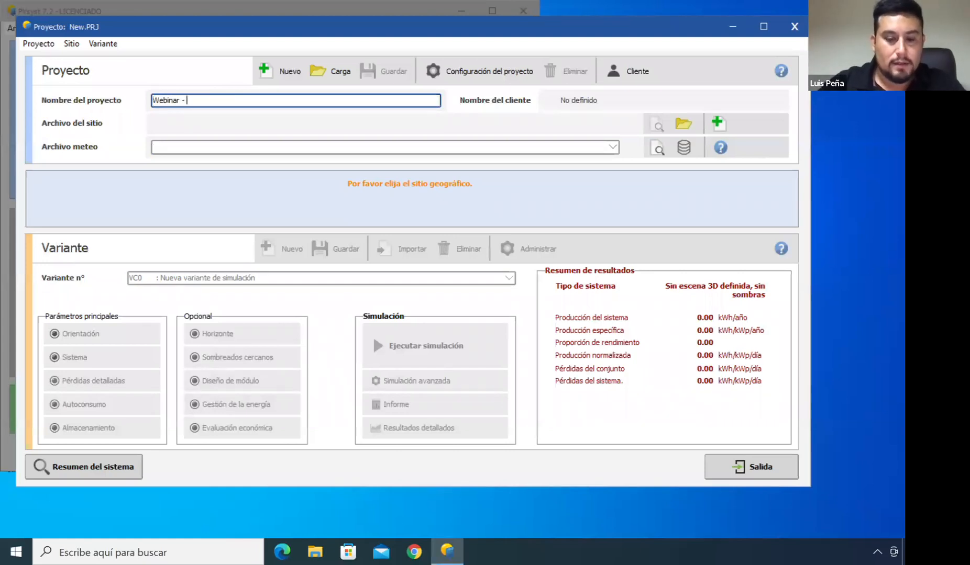
type("Marzo 2022")
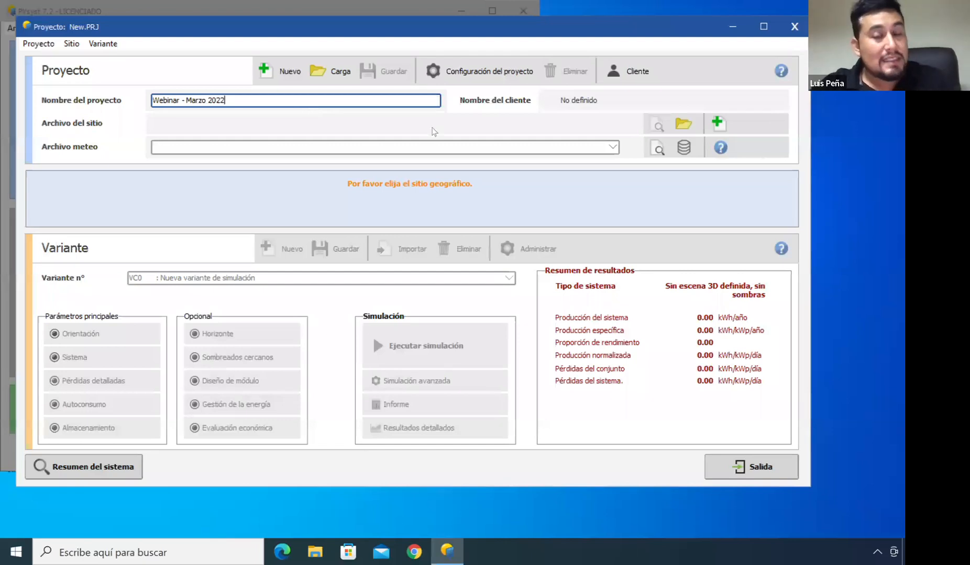
Browse the list of geographic sites, trying a few entries, and close it without choosing one
left_click(684, 124)
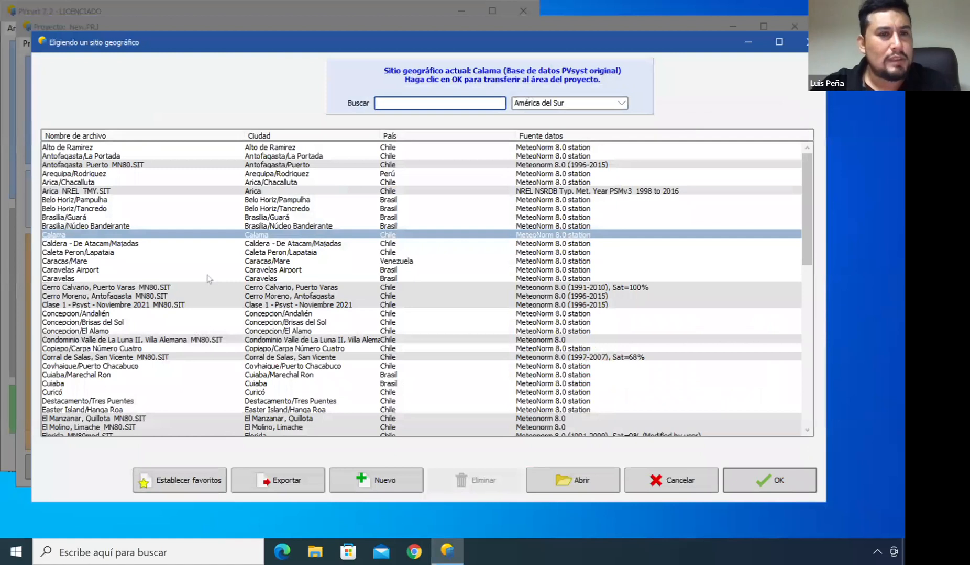
scroll(256, 288, "down", 9)
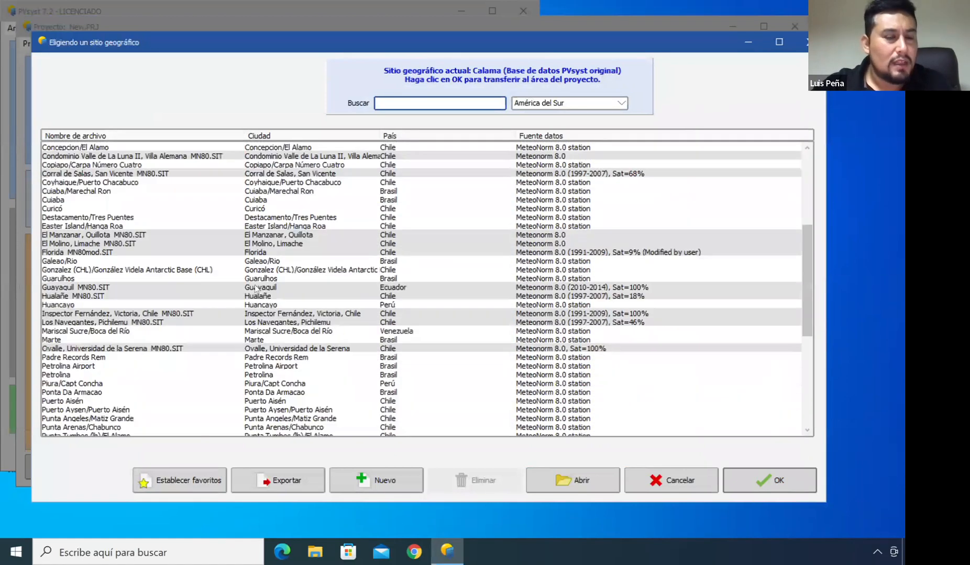
scroll(256, 288, "down", 6)
scroll(256, 288, "up", 11)
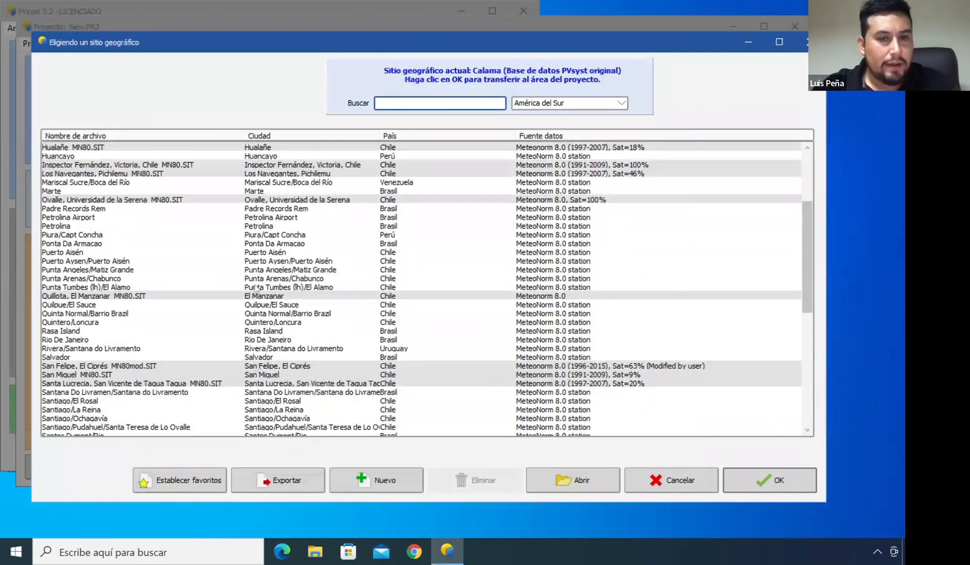
scroll(256, 288, "up", 5)
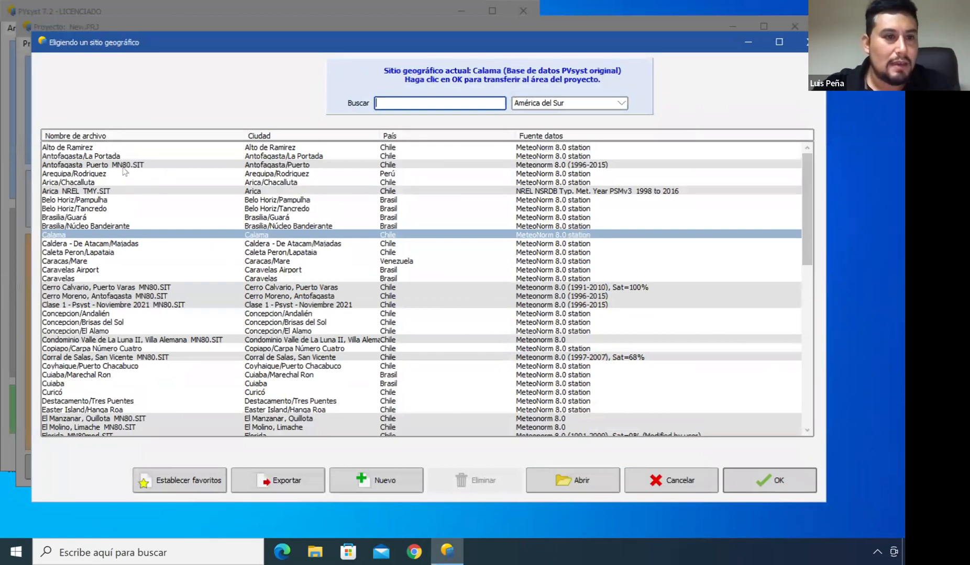
left_click(96, 167)
left_click(96, 192)
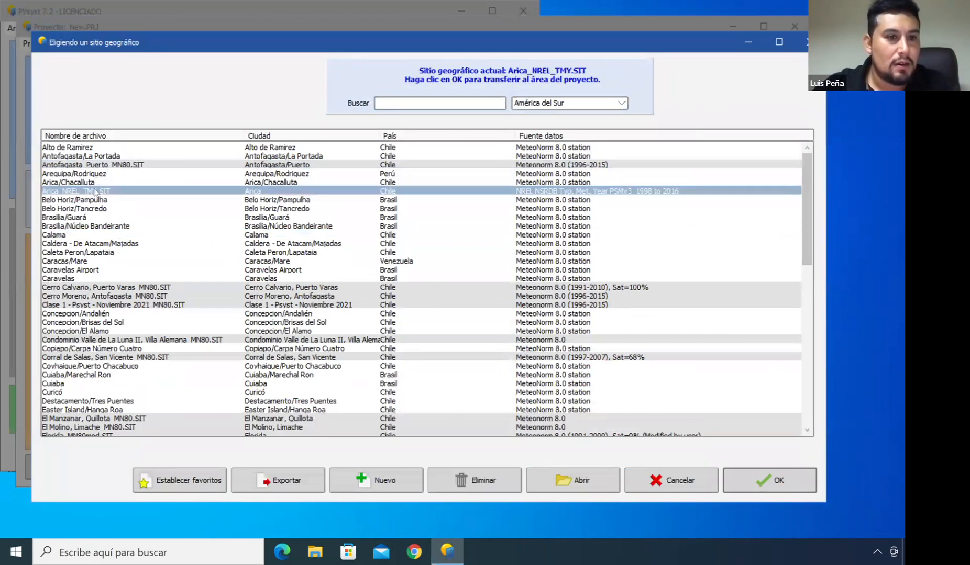
left_click(98, 296)
left_click(94, 288)
left_click(94, 297)
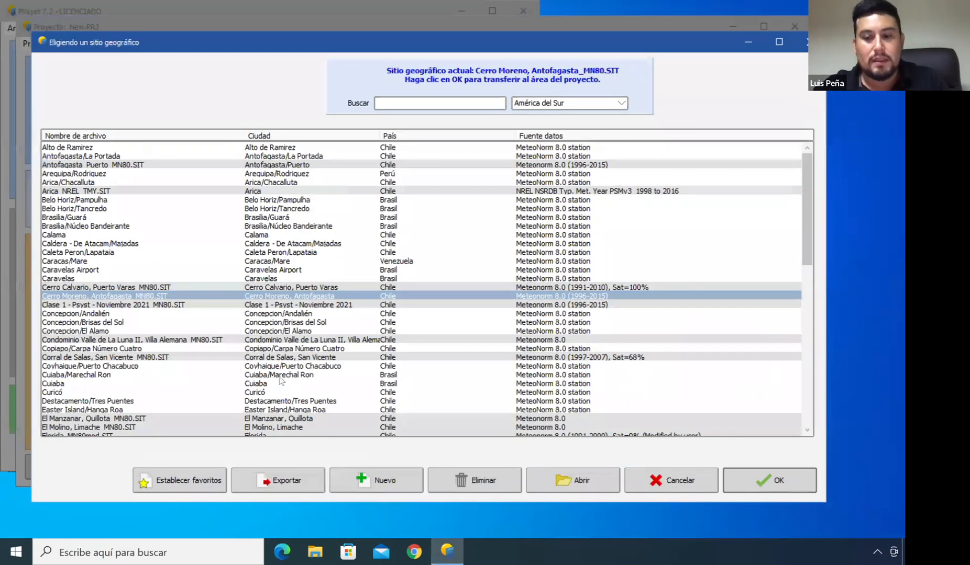
left_click(649, 484)
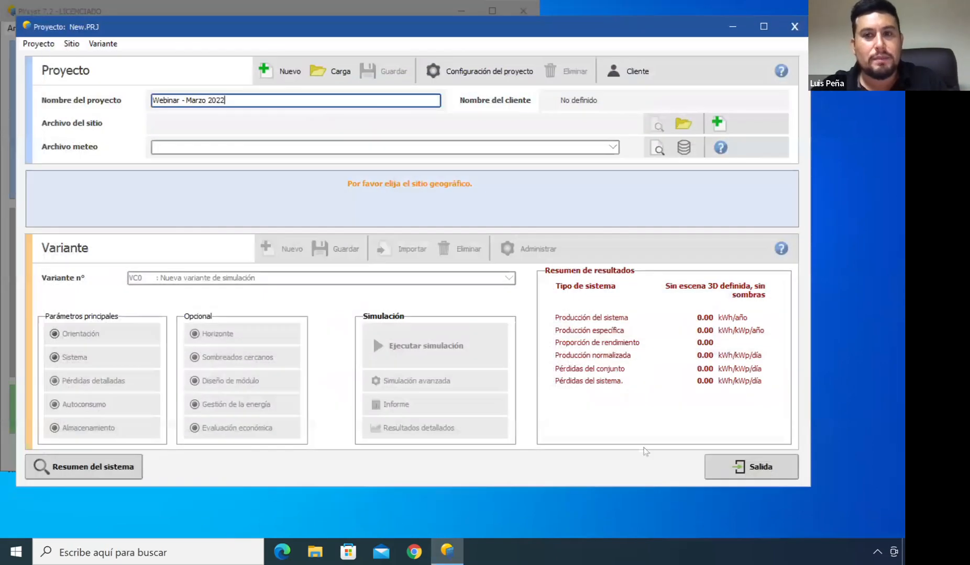
Start a new geographic site and look over its coordinates and interactive map pages
left_click(718, 124)
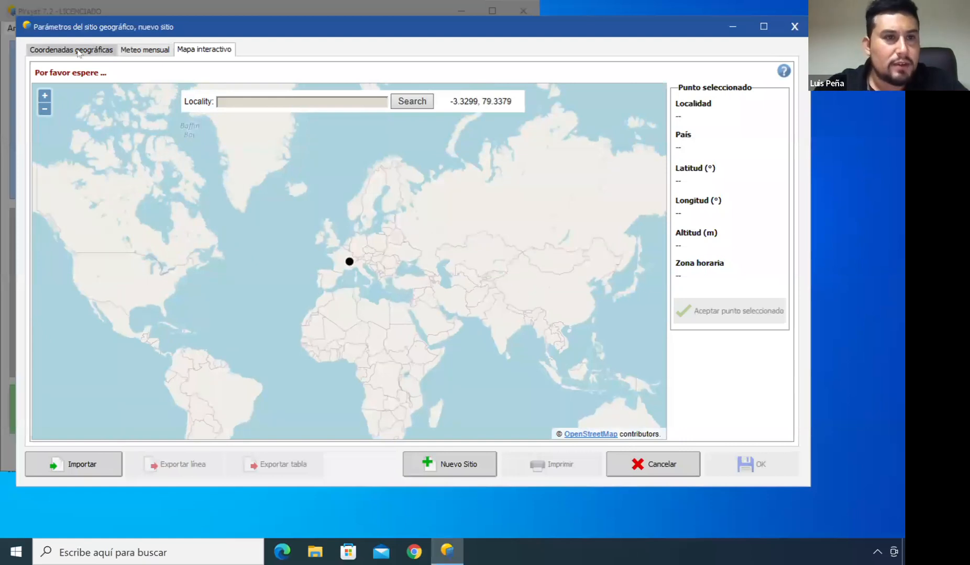
left_click(78, 51)
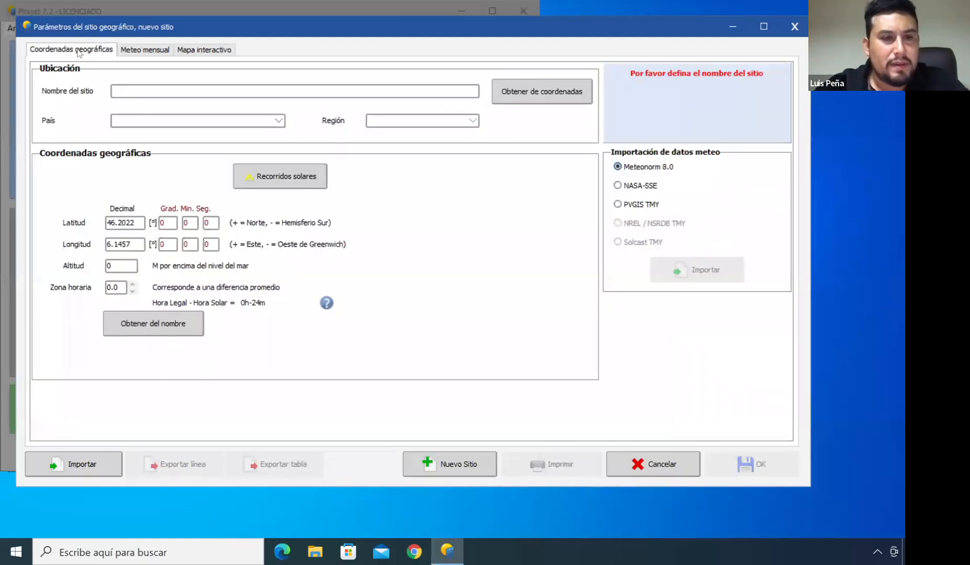
left_click(138, 222)
left_click(133, 245)
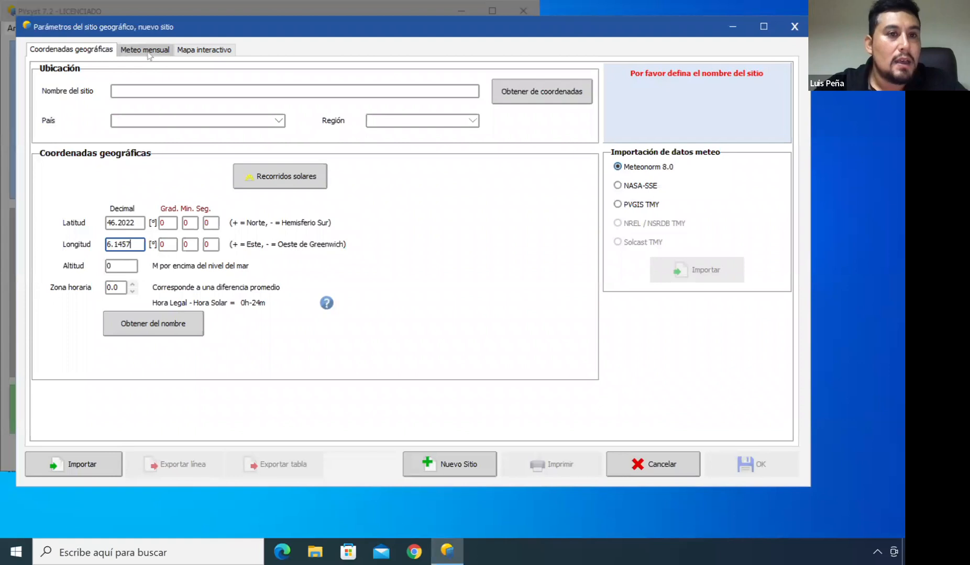
left_click(202, 52)
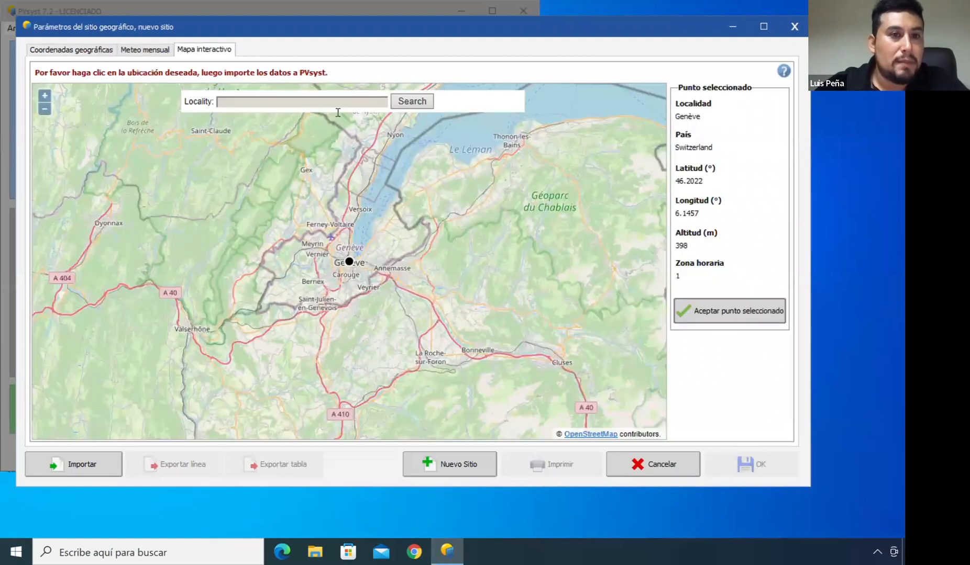
Pick a point in central Copiapó, Chile on the interactive map and accept it as the site location
scroll(212, 207, "down", 1)
left_click_drag(167, 220, 449, 195)
scroll(449, 195, "down", 4)
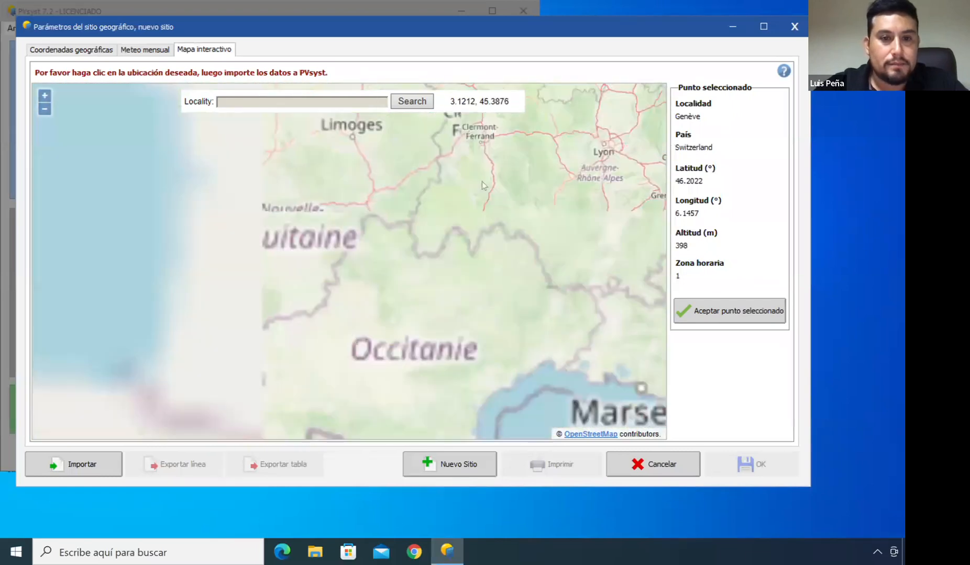
left_click_drag(434, 229, 434, 131)
left_click_drag(185, 292, 482, 162)
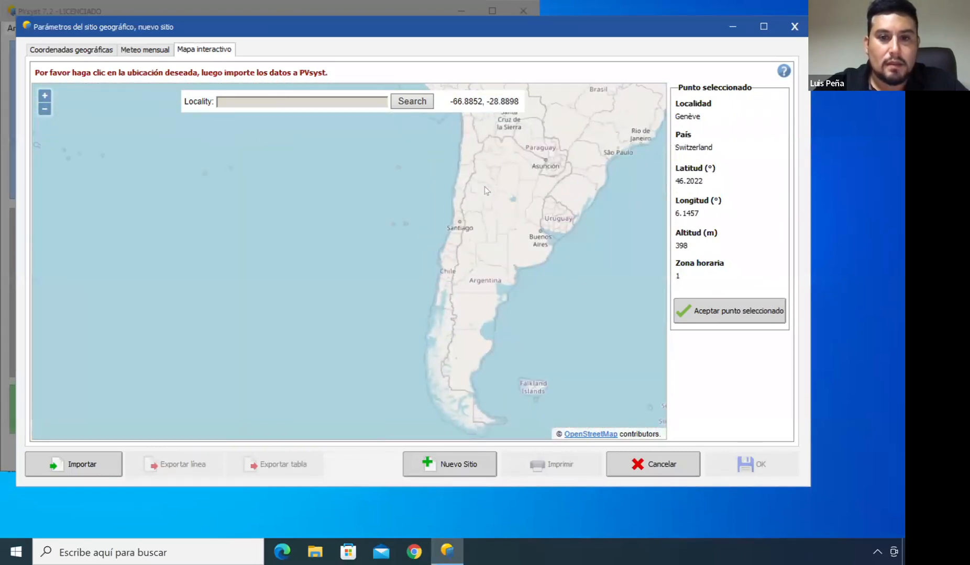
scroll(419, 272, "up", 2)
scroll(413, 281, "up", 3)
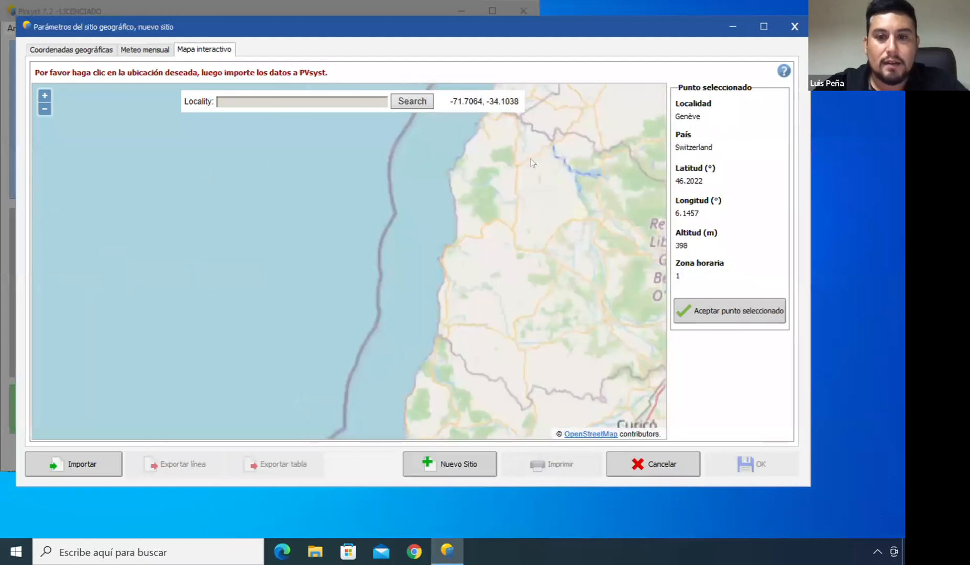
scroll(538, 158, "down", 3)
scroll(537, 158, "down", 1)
left_click_drag(570, 100, 445, 356)
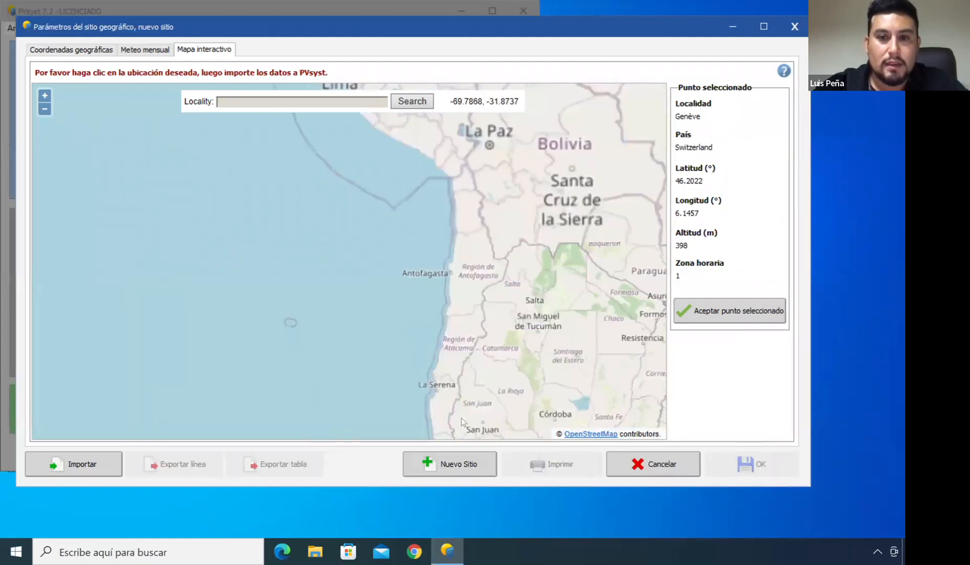
scroll(443, 353, "down", 2)
scroll(443, 353, "up", 3)
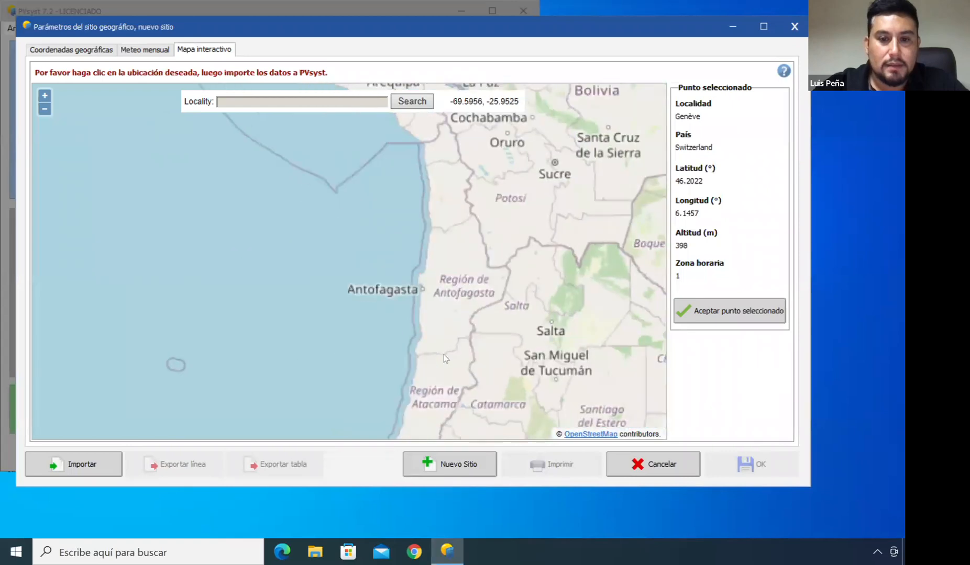
scroll(423, 347, "up", 3)
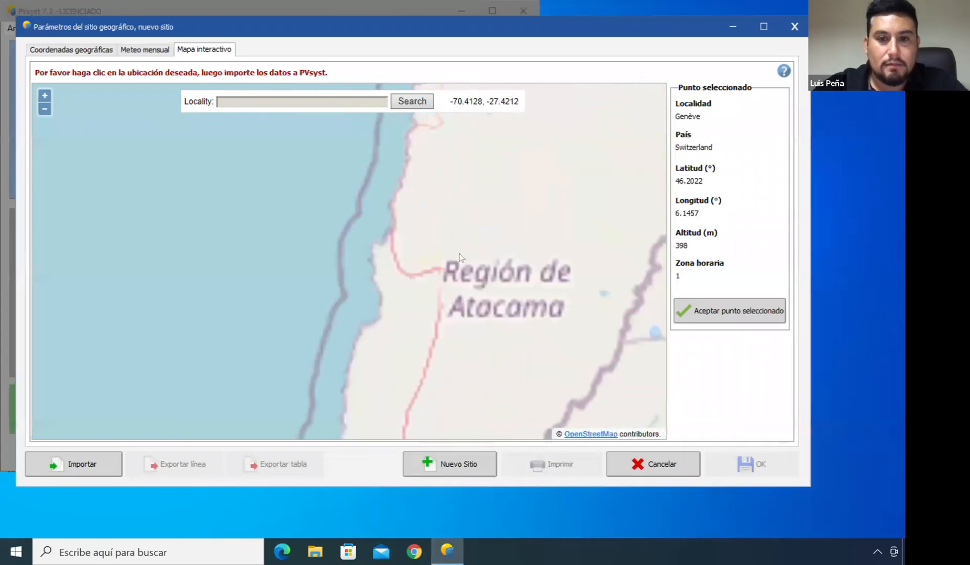
left_click_drag(491, 219, 485, 250)
scroll(469, 273, "up", 2)
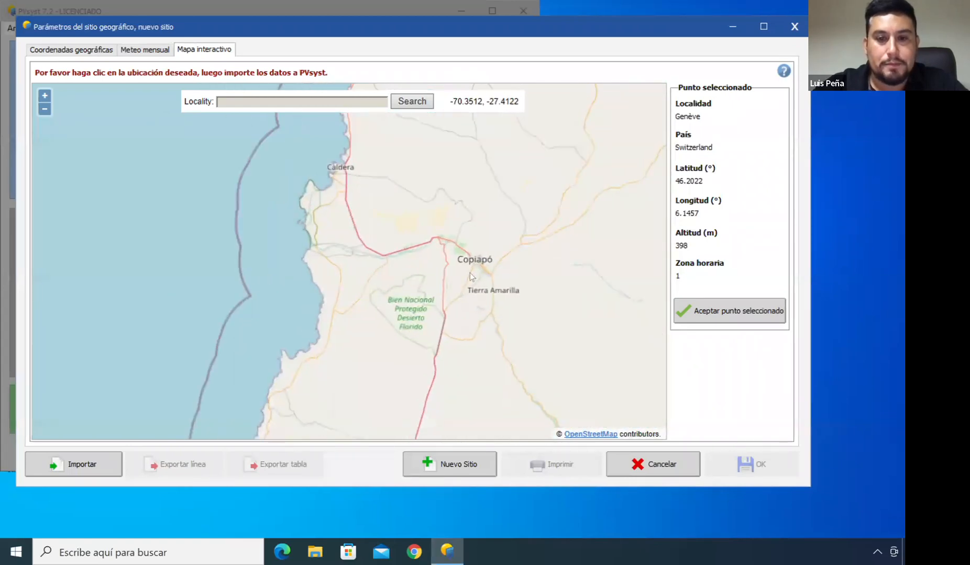
scroll(487, 228, "up", 2)
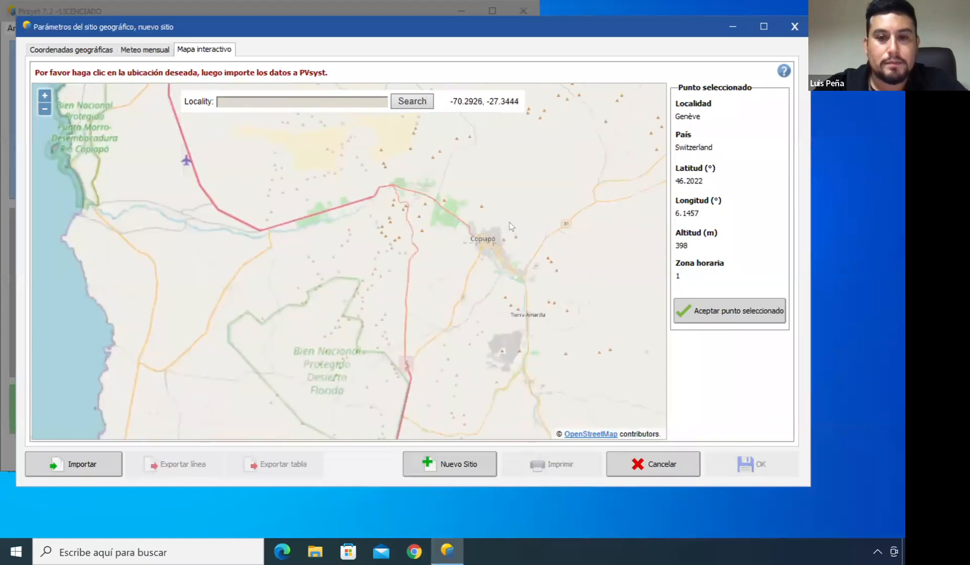
scroll(487, 227, "up", 2)
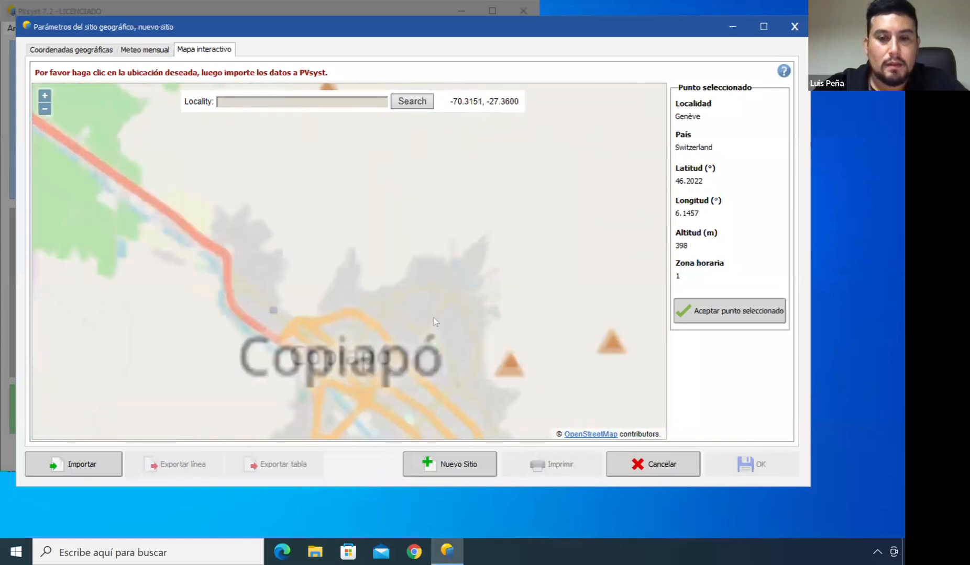
scroll(432, 321, "up", 2)
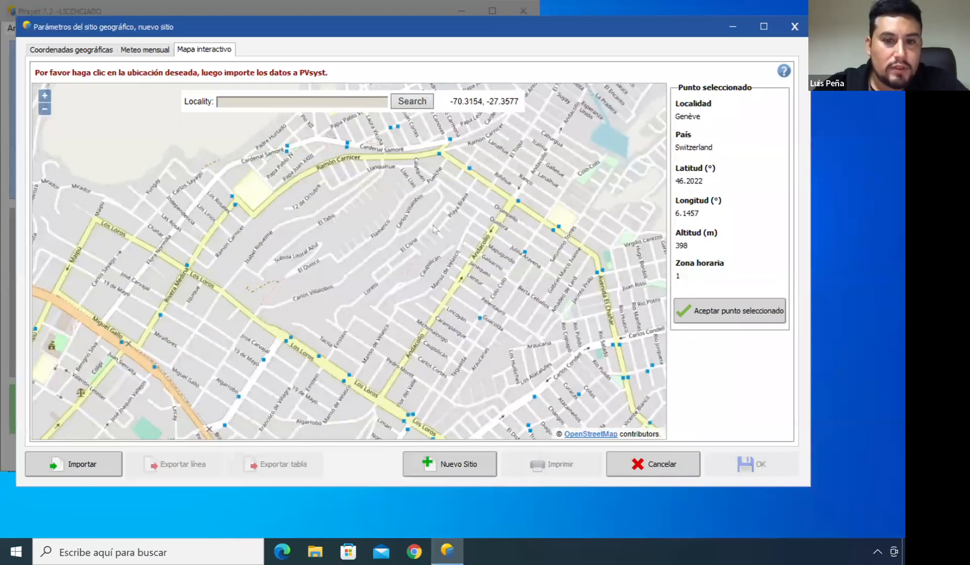
left_click(438, 271)
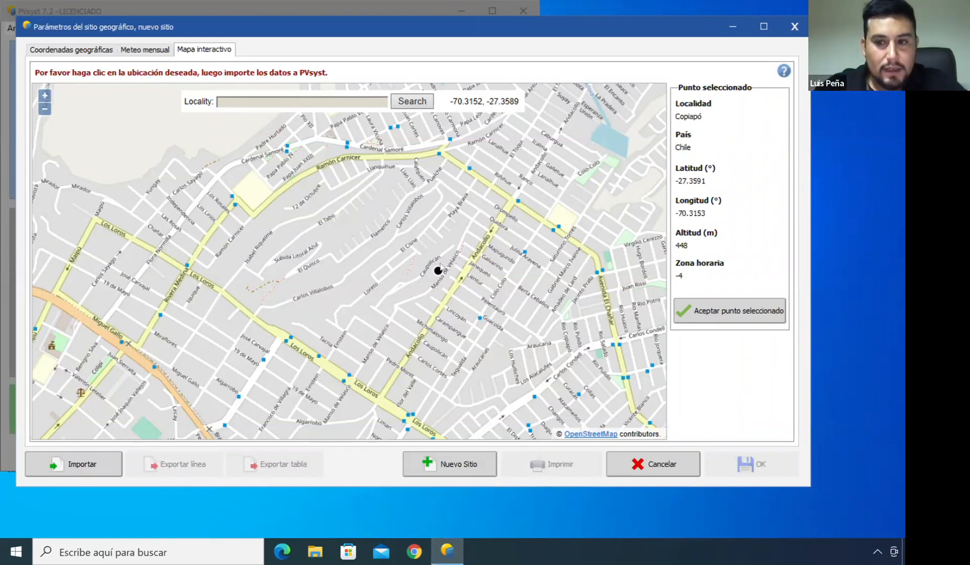
left_click(711, 319)
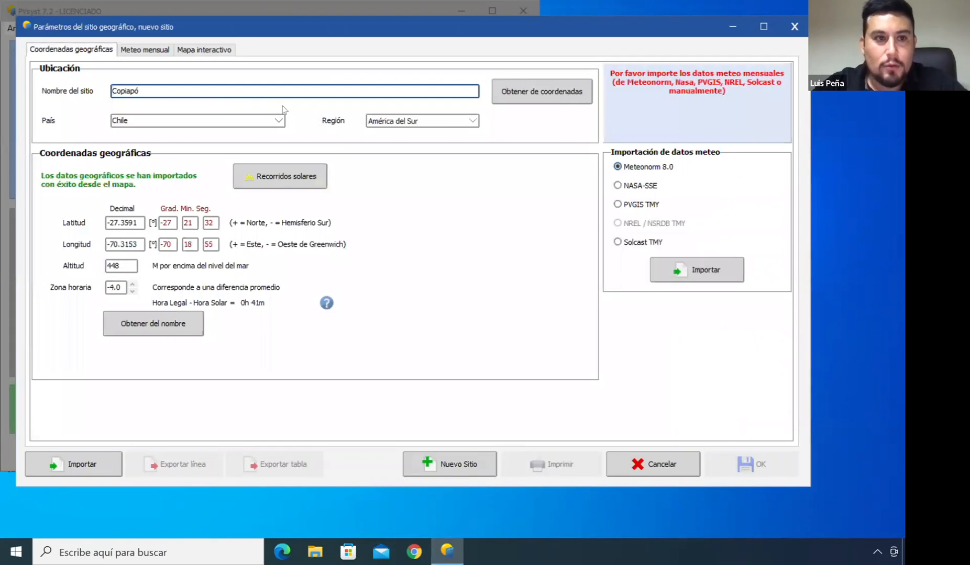
Append Webinar to the site name, then replace it with the name obtained from the coordinates
left_click(147, 89)
type(", Webinar")
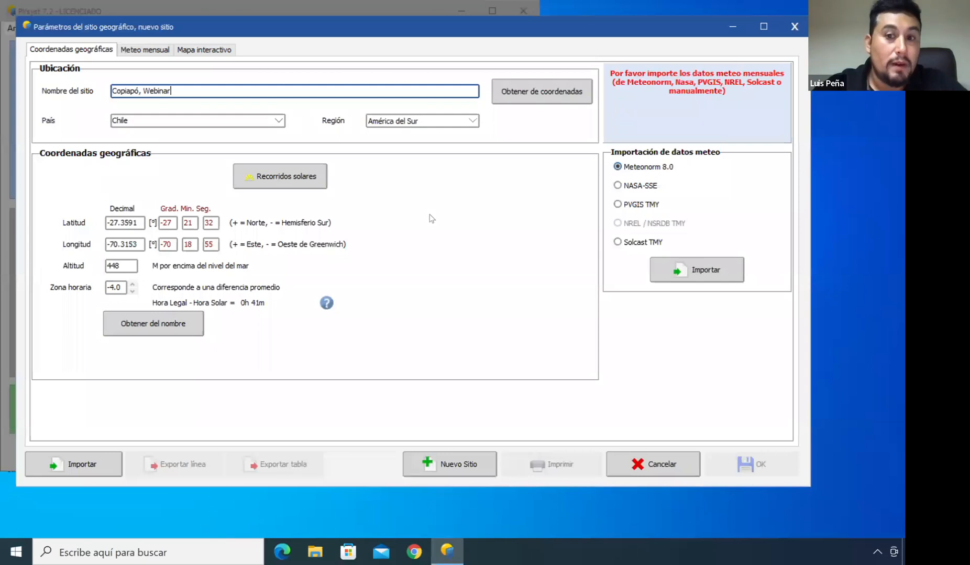
double_click(179, 91)
left_click(179, 91)
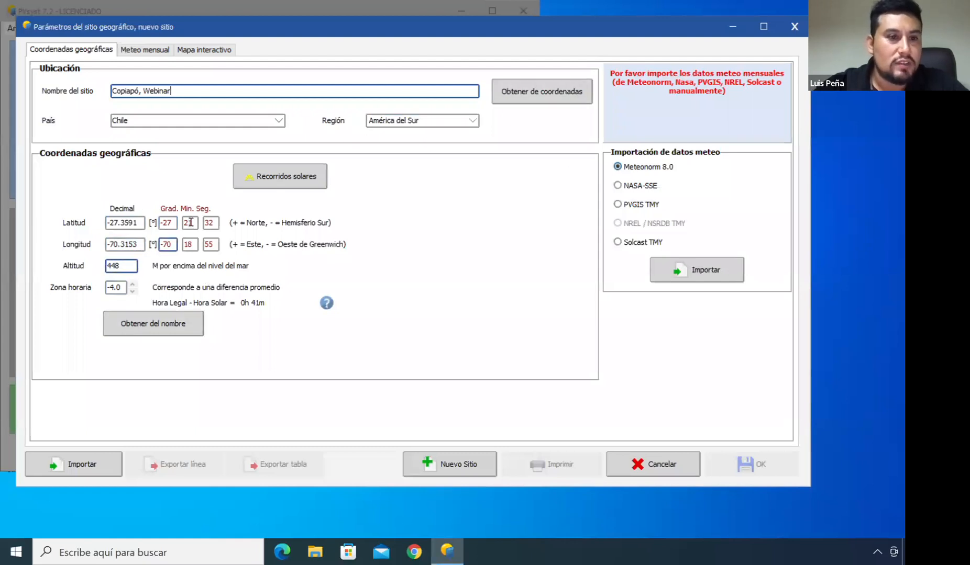
left_click(543, 94)
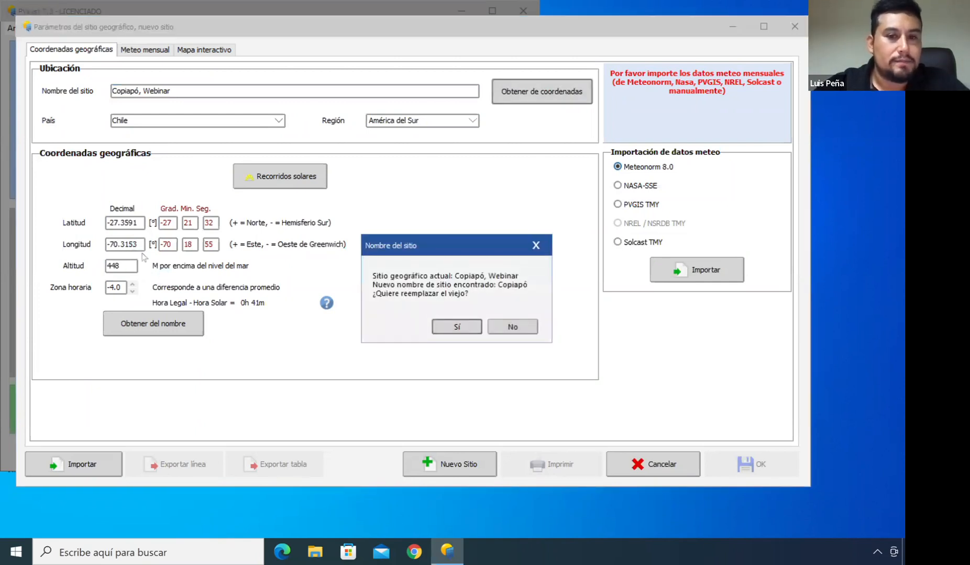
left_click(457, 327)
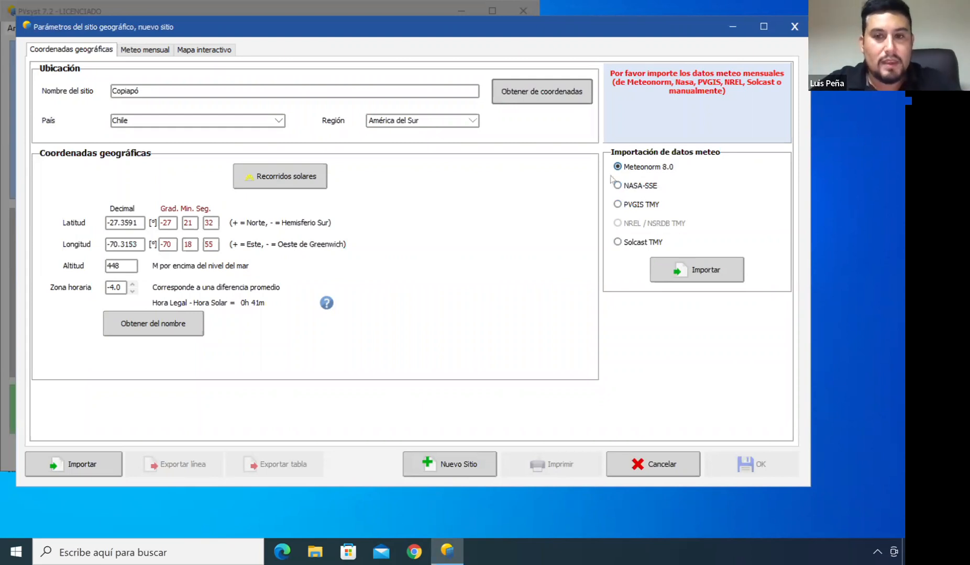
Switch briefly to the Zoom meeting and return to PVsyst
key("super+Tab")
key("super+Tab")
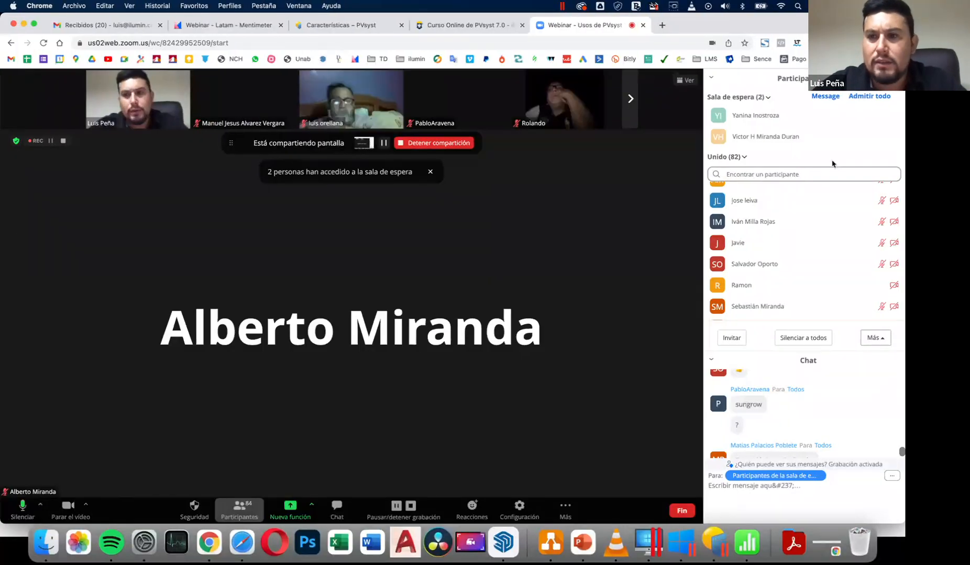
left_click(869, 96)
key("super+Tab")
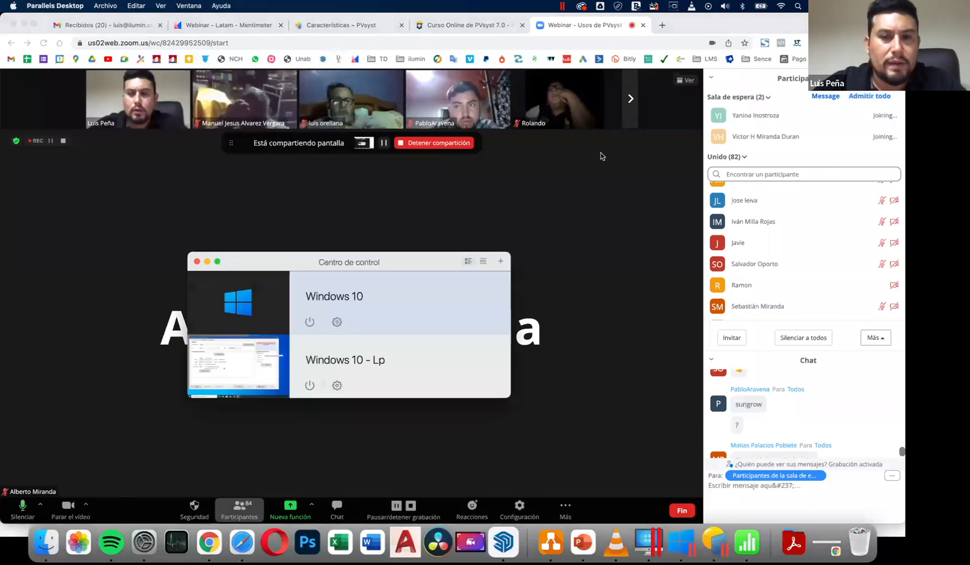
key("super+Tab")
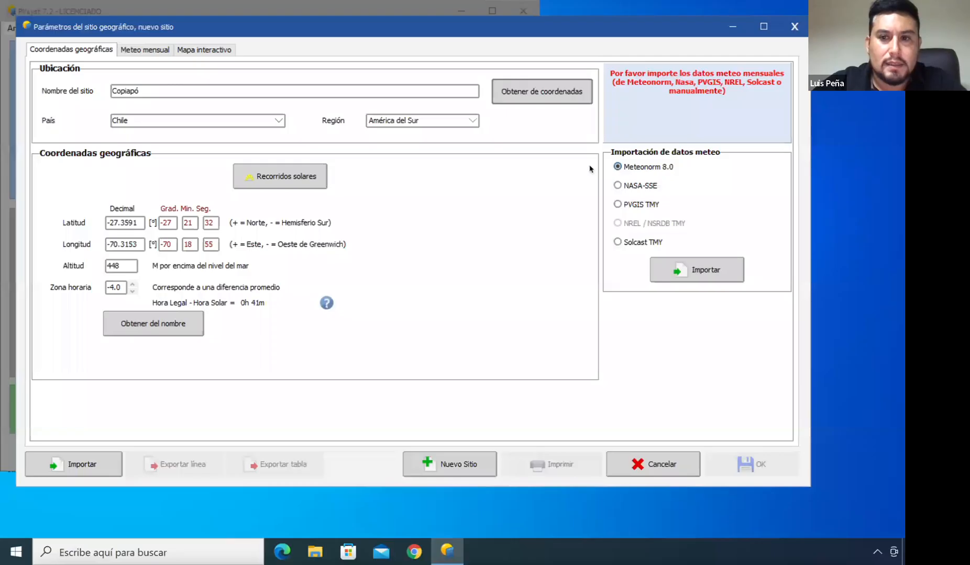
Import Meteonorm 8.0 monthly weather data for the site and save the site file as Copiapó_MN80-Webinar
left_click(619, 167)
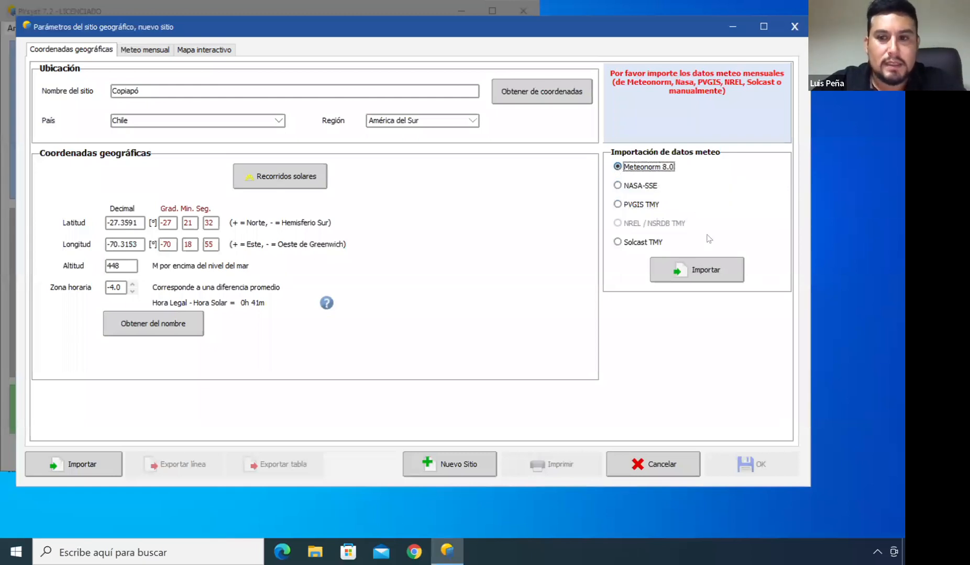
left_click(692, 269)
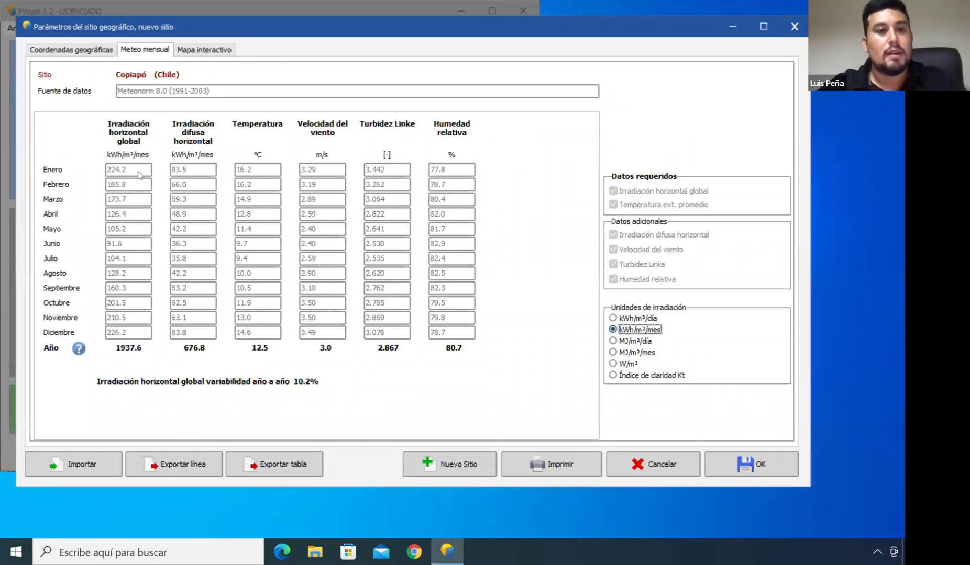
left_click(758, 464)
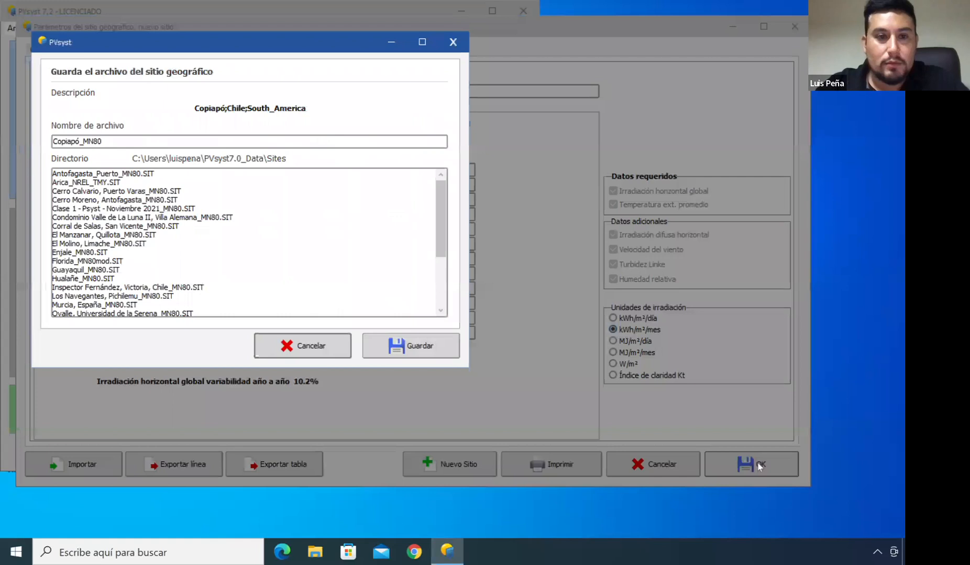
left_click(105, 141)
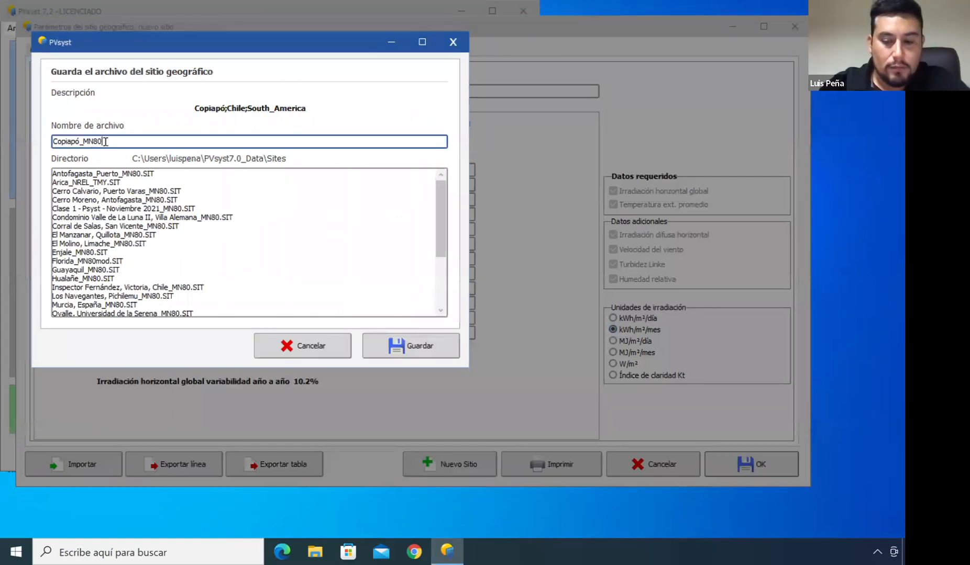
type("-Webinar")
left_click(413, 343)
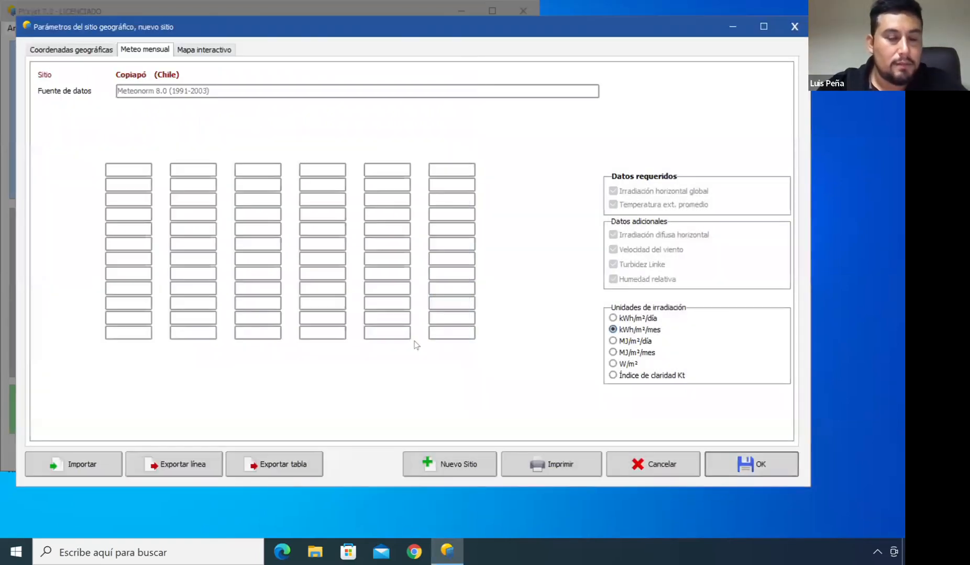
Accept saving the generated synthetic hourly meteo file
left_click(536, 329)
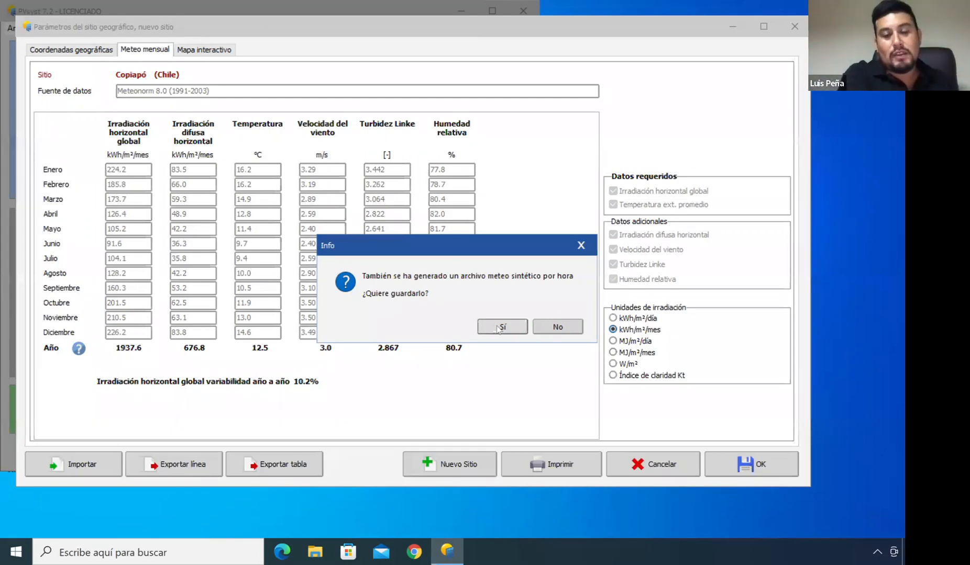
left_click(497, 327)
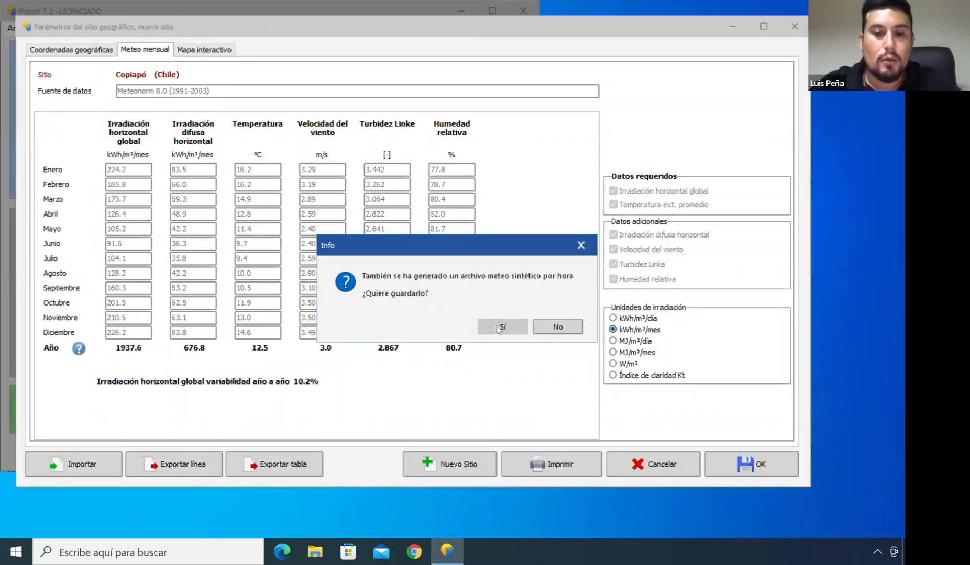
left_click(432, 343)
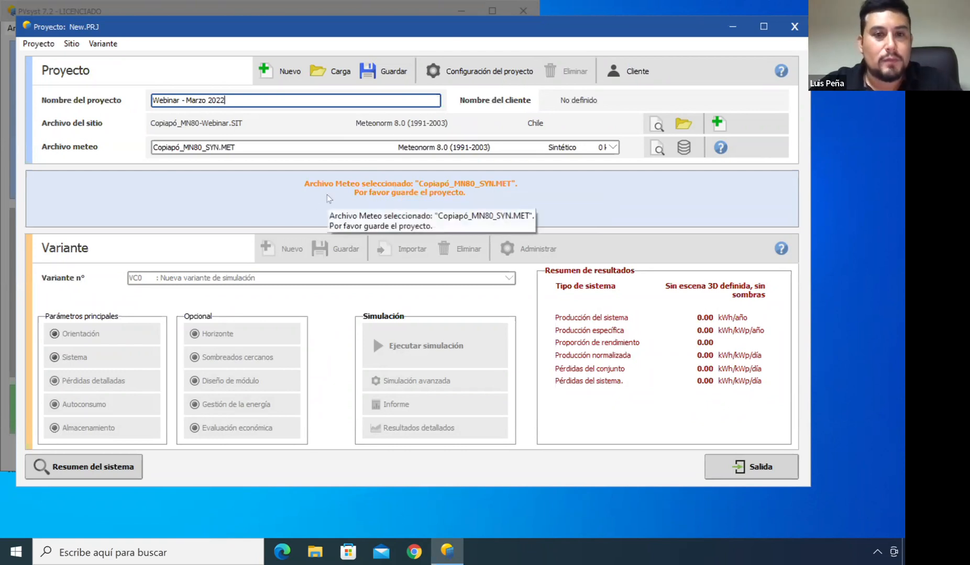
Save the project Webinar - Marzo 2022
left_click(396, 72)
left_click(69, 108)
left_click(401, 344)
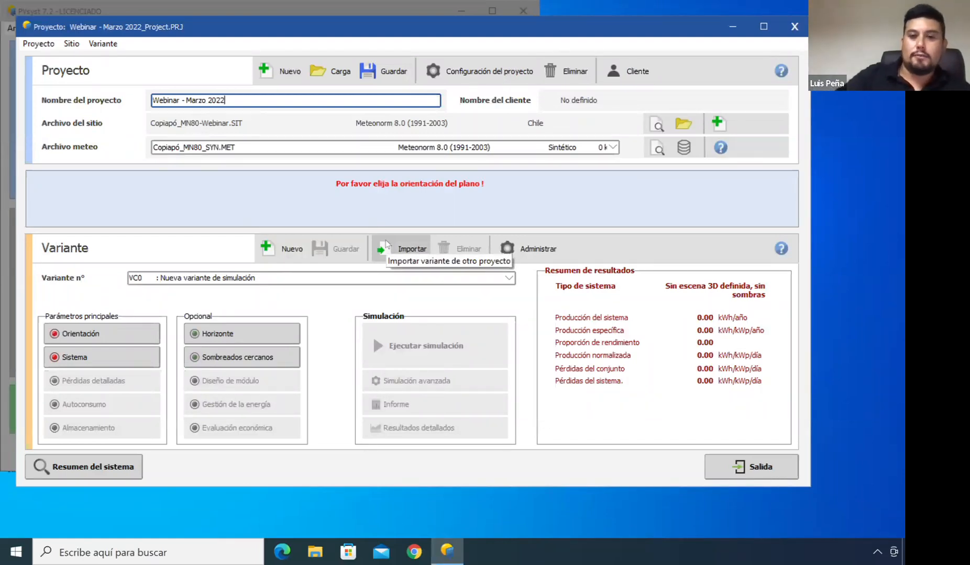
Open the variant's orientation settings and briefly switch to the Zoom meeting and back
left_click(105, 333)
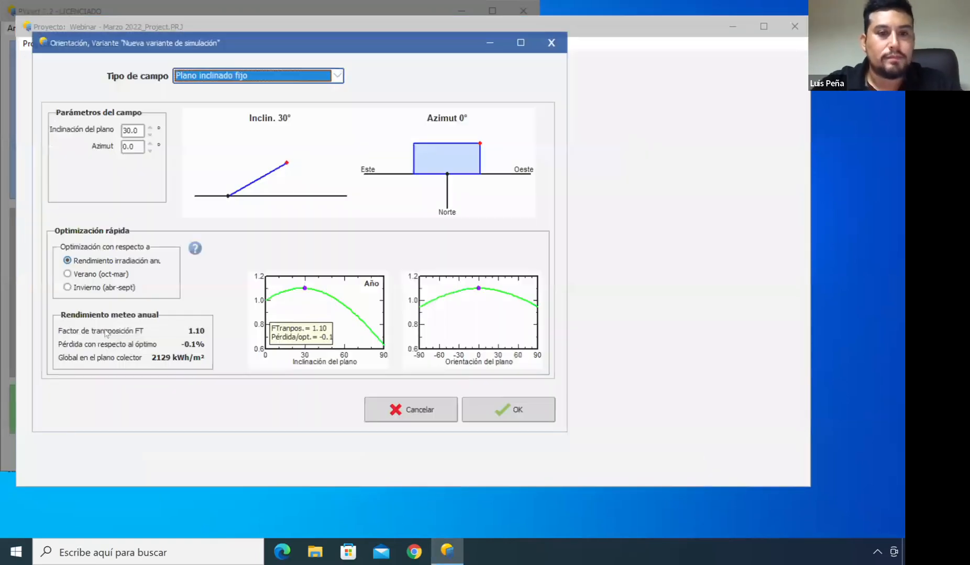
key("super+Tab")
key("super+Tab")
key("super+Tab")
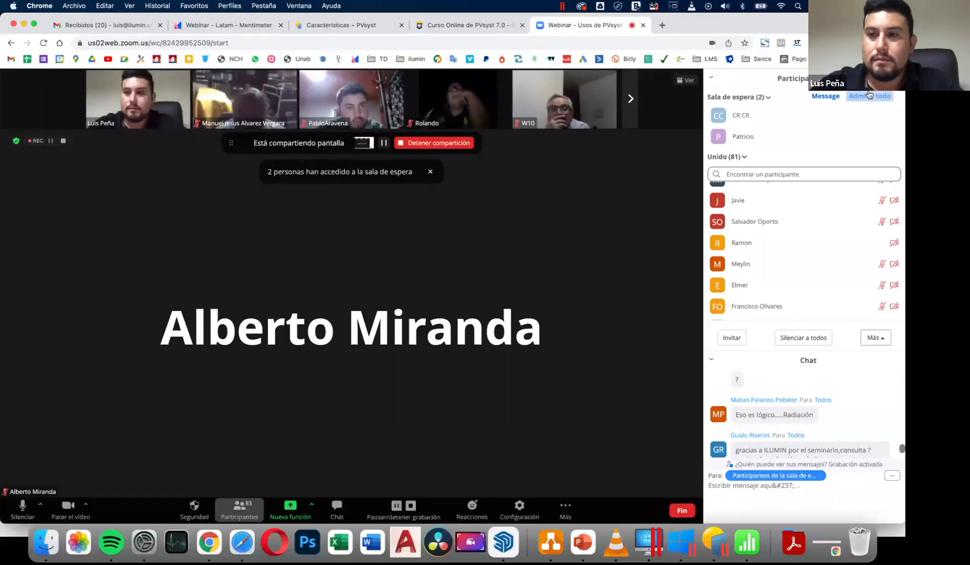
key("super+Tab")
key("super+Tab")
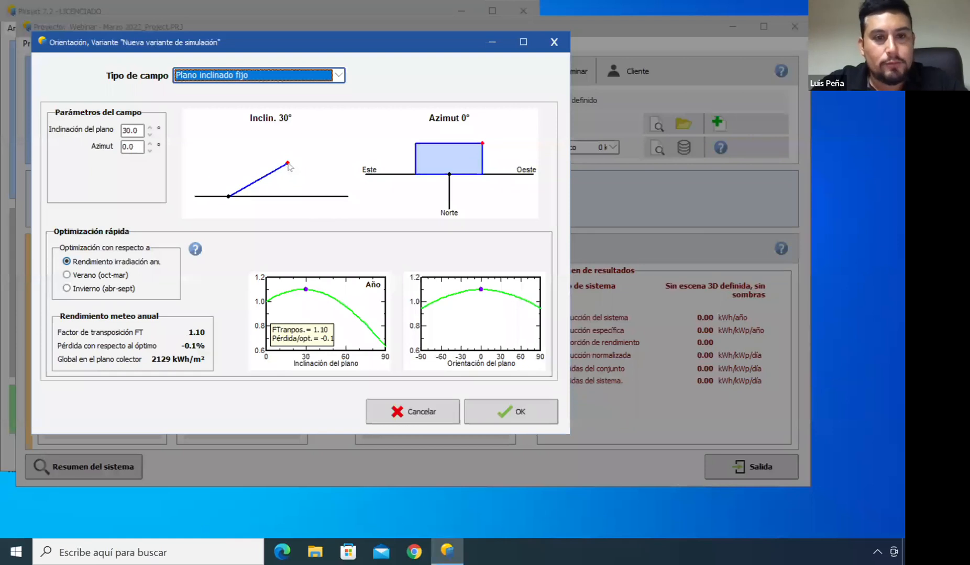
Browse the available field types, keep Plano inclinado fijo, and drag the plane tilt to about 33°
left_click(339, 76)
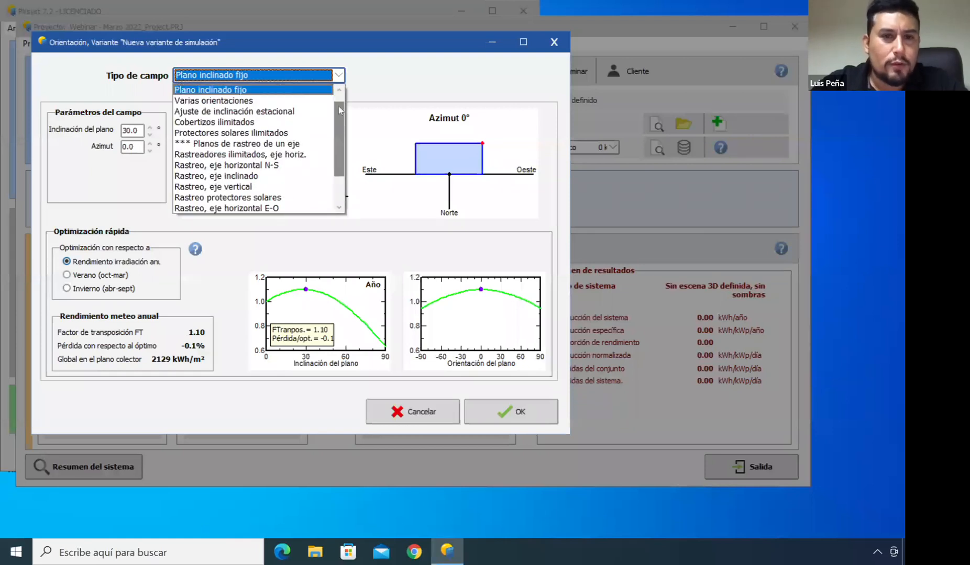
left_click_drag(338, 120, 338, 108)
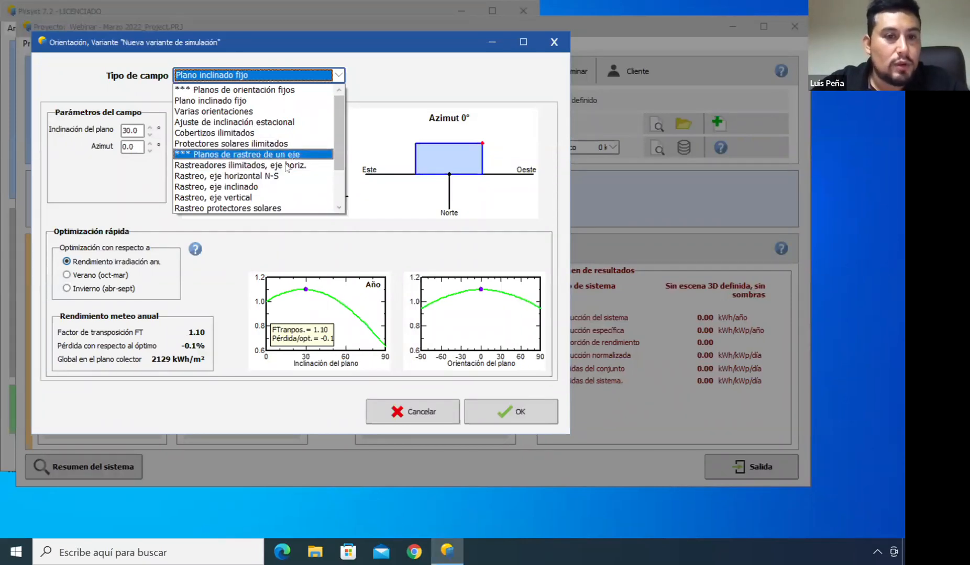
left_click_drag(340, 144, 336, 184)
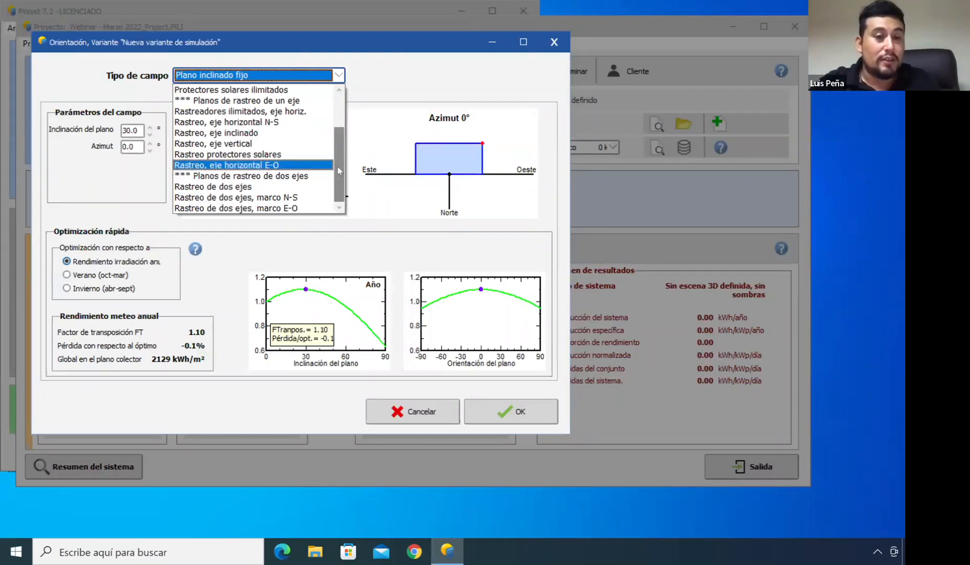
left_click_drag(341, 153, 339, 111)
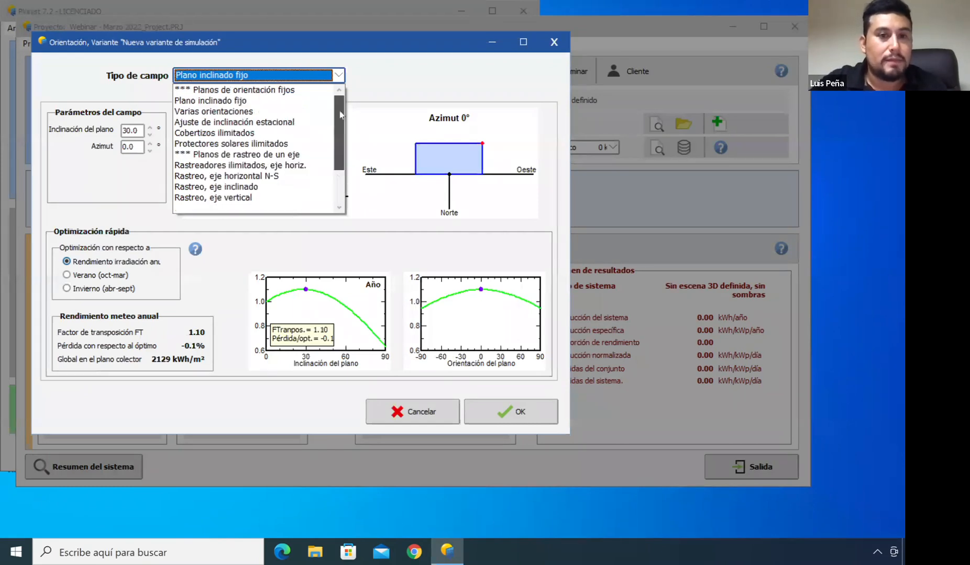
left_click(249, 105)
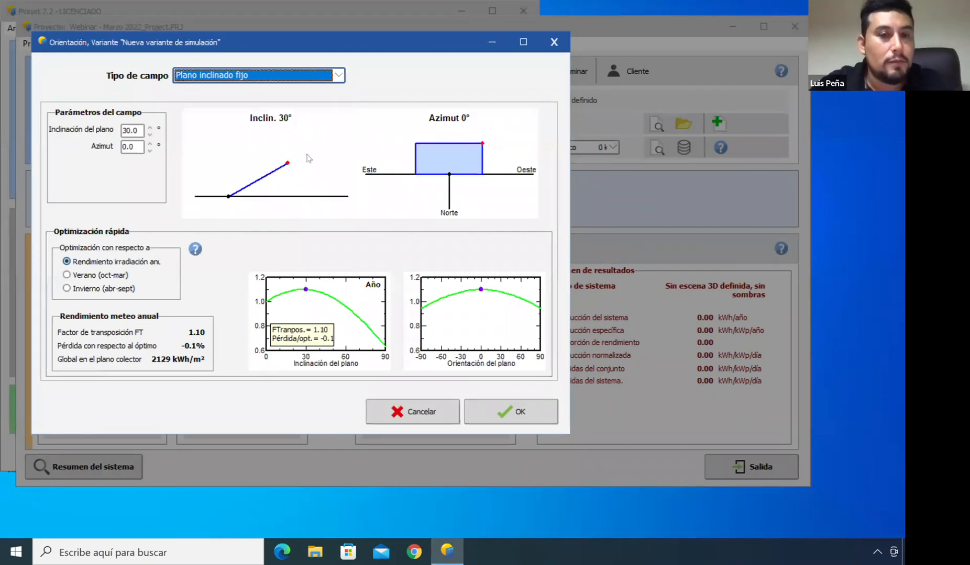
mouse_move(288, 165)
left_mouse_down()
mouse_move(302, 184)
mouse_move(224, 148)
mouse_move(277, 178)
mouse_move(263, 153)
mouse_move(290, 160)
left_mouse_up()
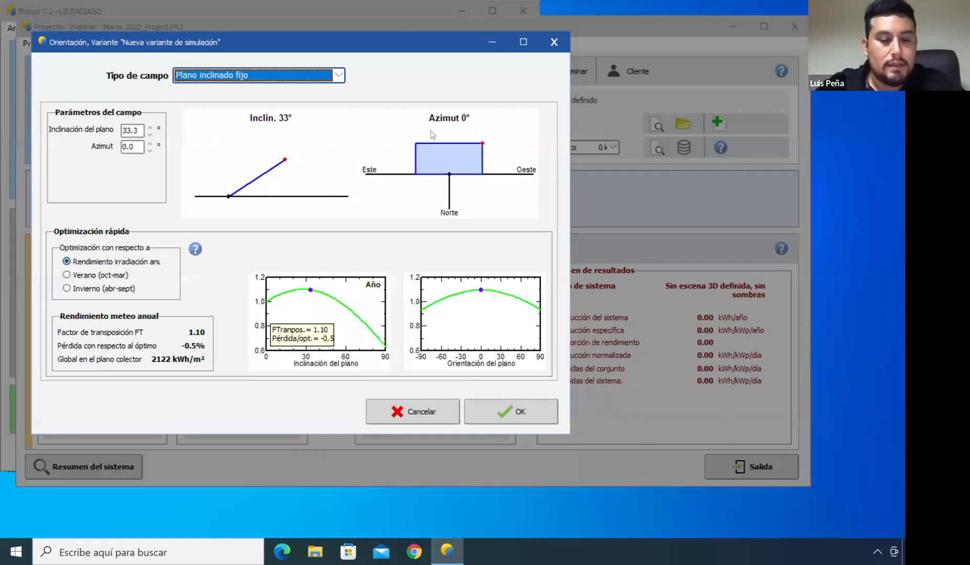
Switch to the Zoom meeting, admit the waiting participants, and return to PVsyst
key("super+Tab")
key("super+Tab")
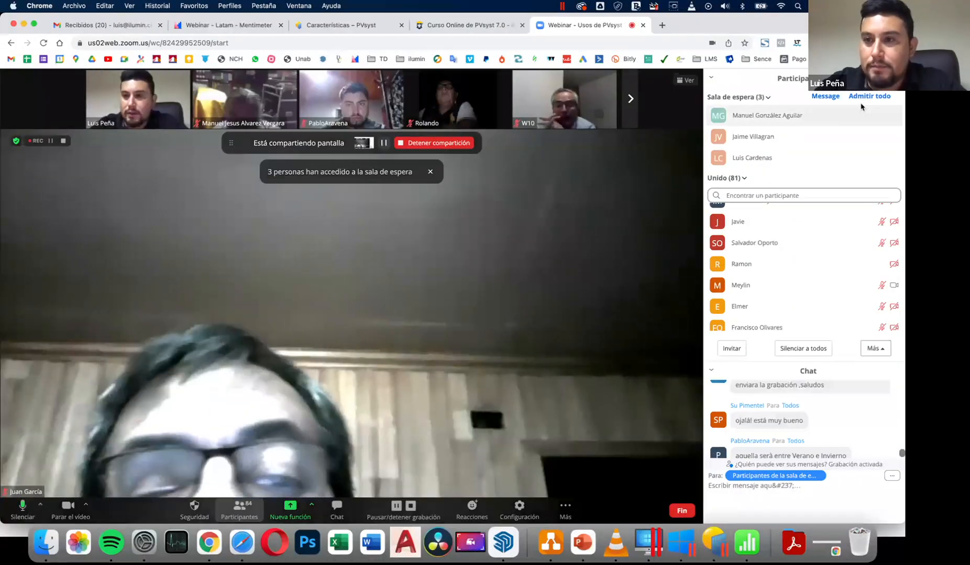
left_click(855, 117)
key("super+Tab")
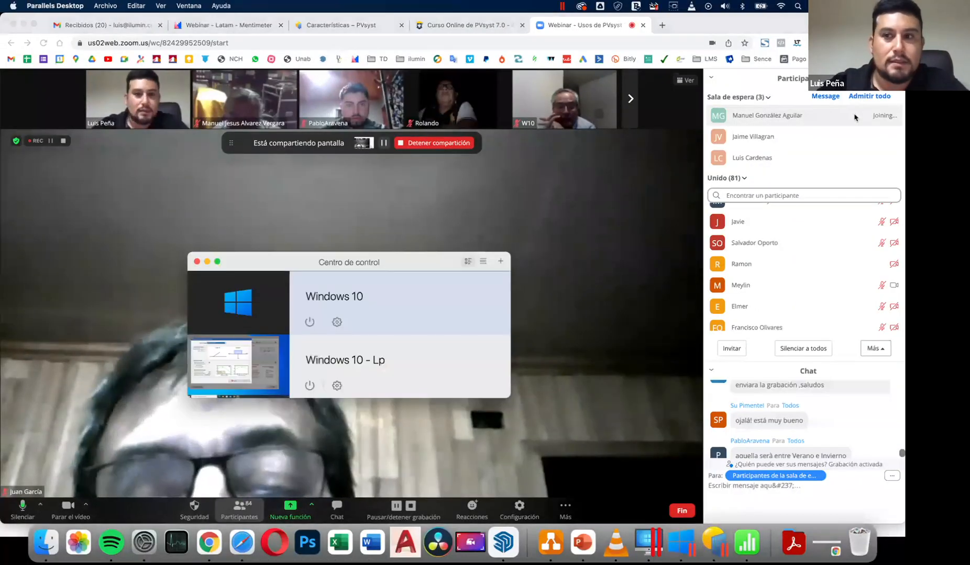
left_click(866, 96)
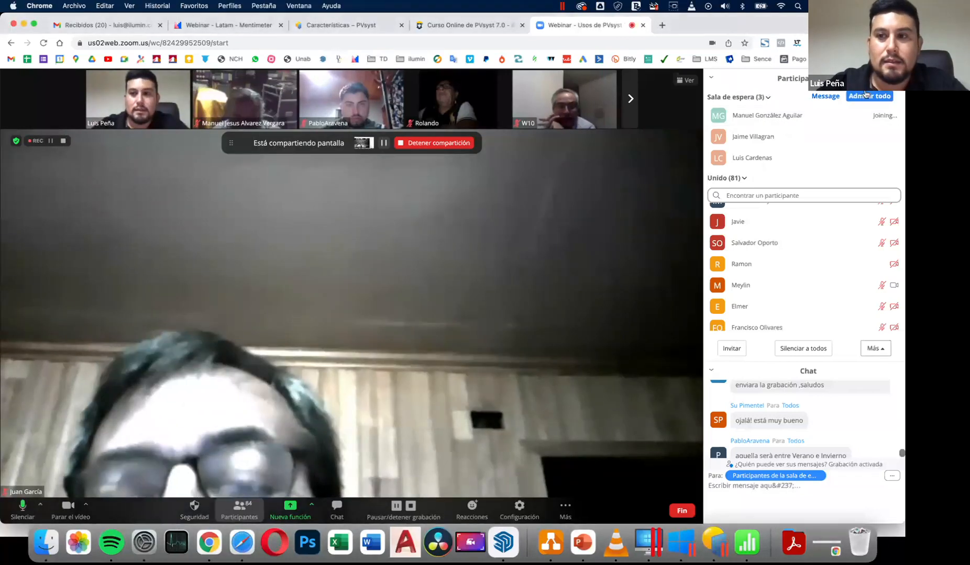
key("super+Tab")
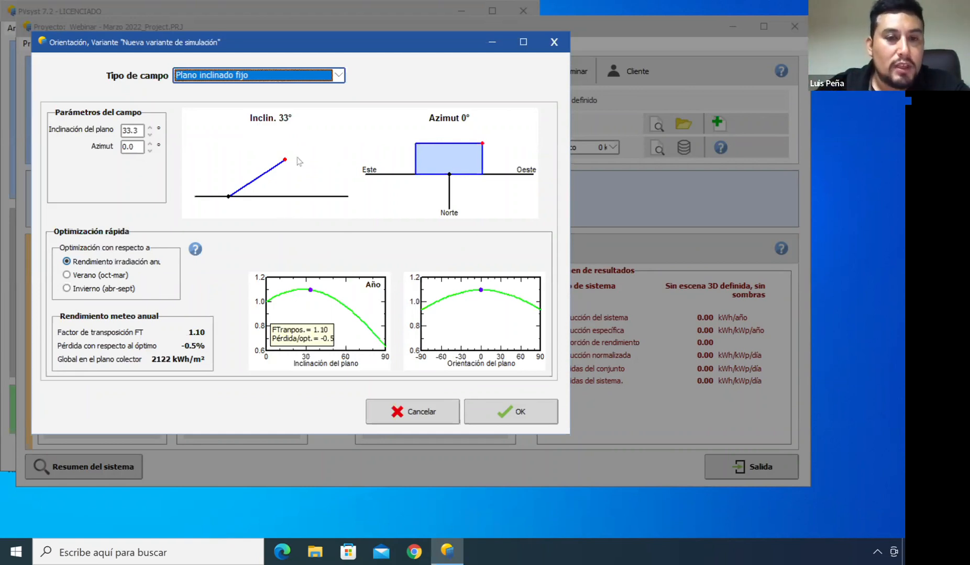
Vary the plane tilt, switch optimization to winter, and set the tilt to about 50°
left_click_drag(285, 159, 272, 154)
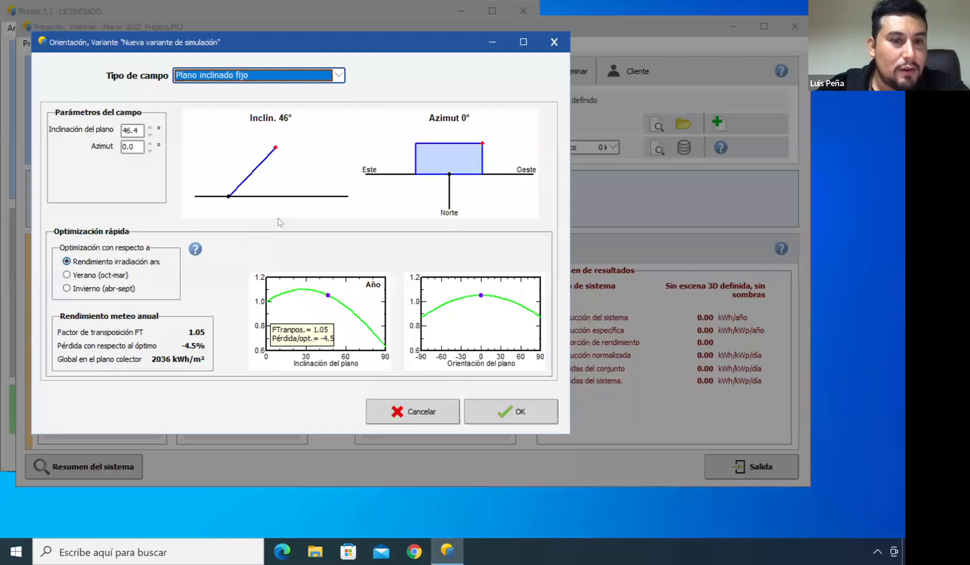
left_click_drag(276, 149, 290, 167)
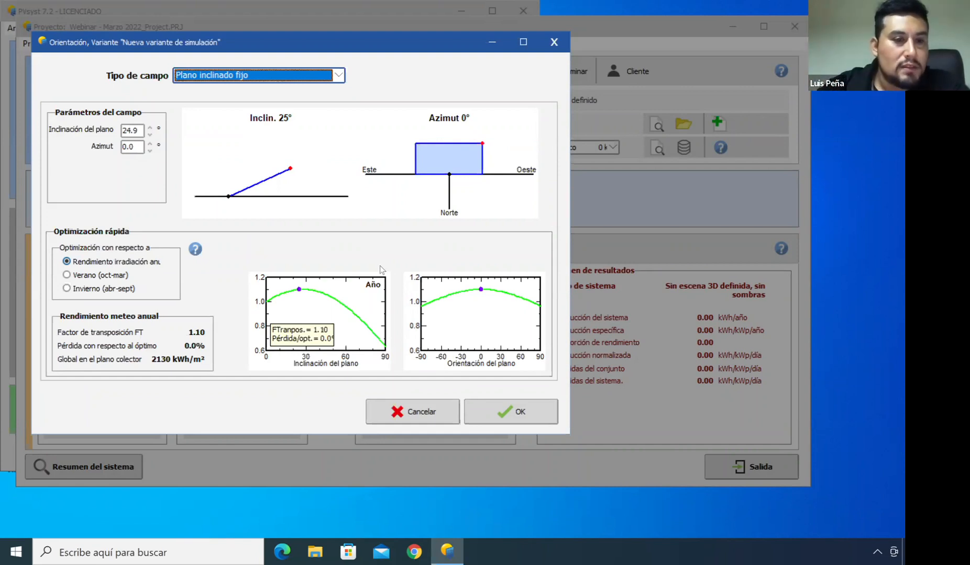
left_click(67, 288)
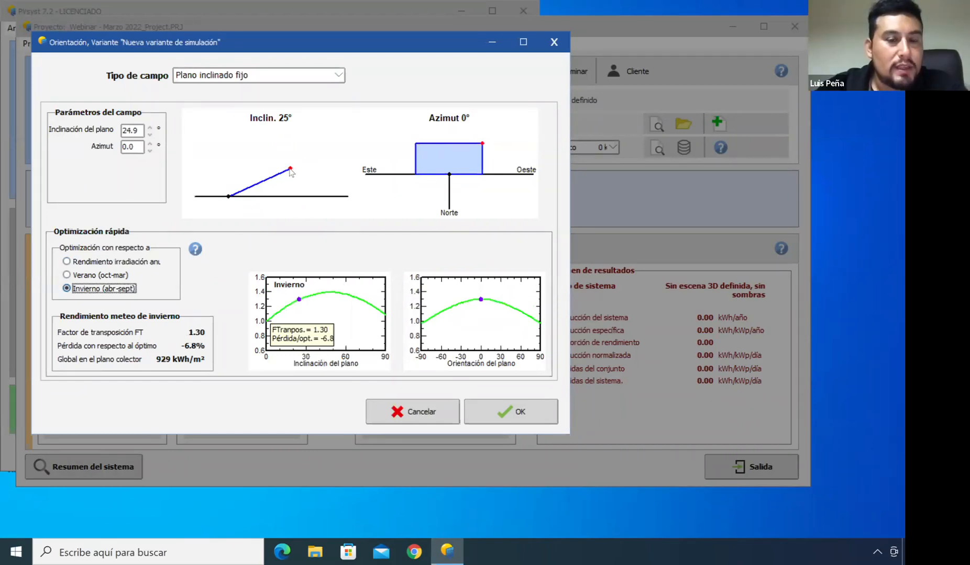
left_click_drag(290, 169, 273, 150)
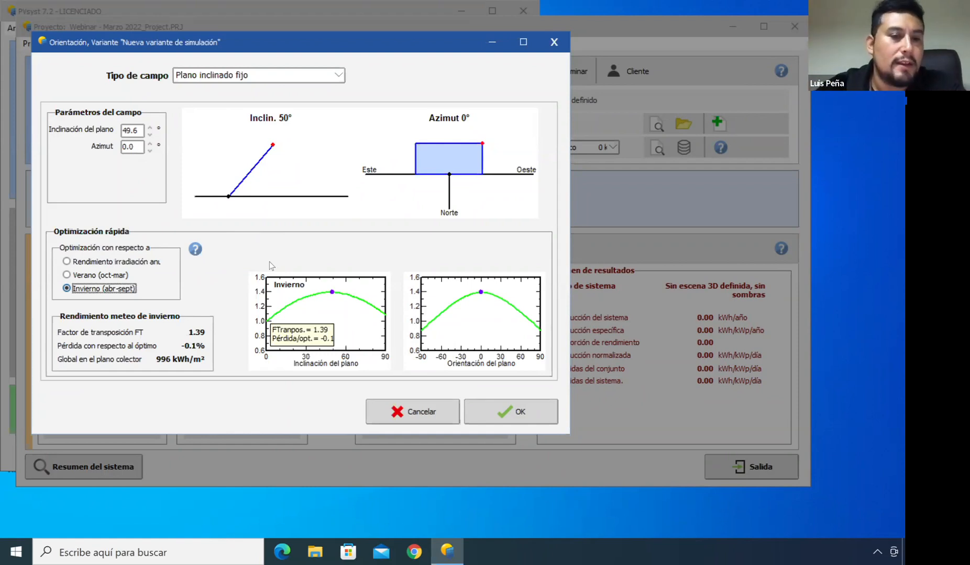
Switch optimization to summer and set the plane tilt to about 15°
left_click(67, 275)
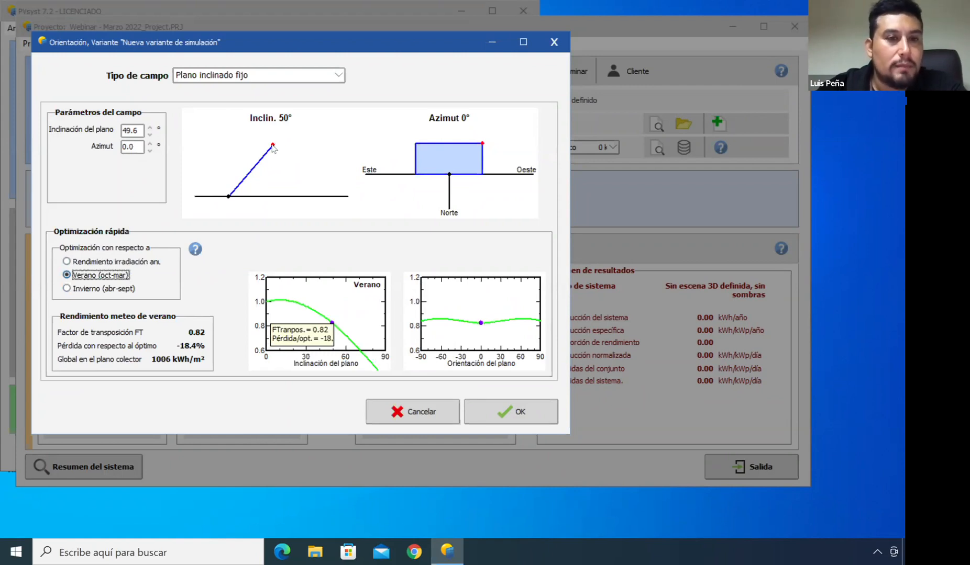
left_click_drag(273, 148, 297, 181)
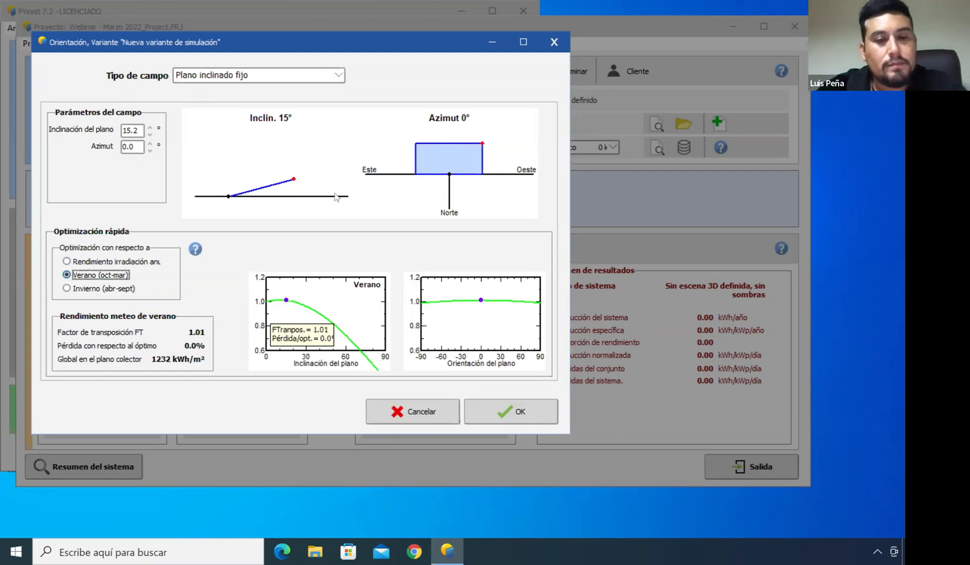
Optimize for annual irradiation, set the tilt to about 25° and azimuth about -0.5°, and confirm the orientation
left_click(67, 261)
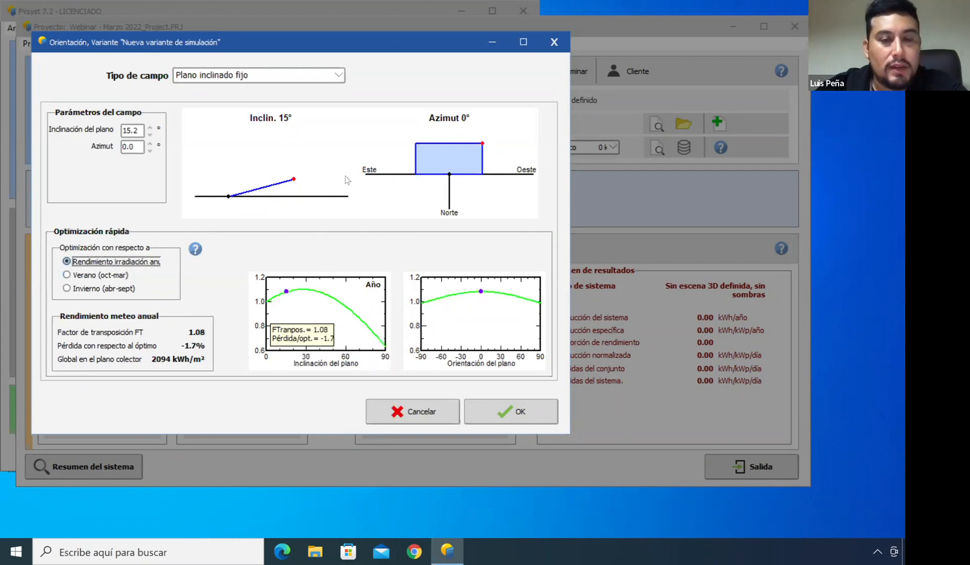
left_click_drag(294, 179, 291, 172)
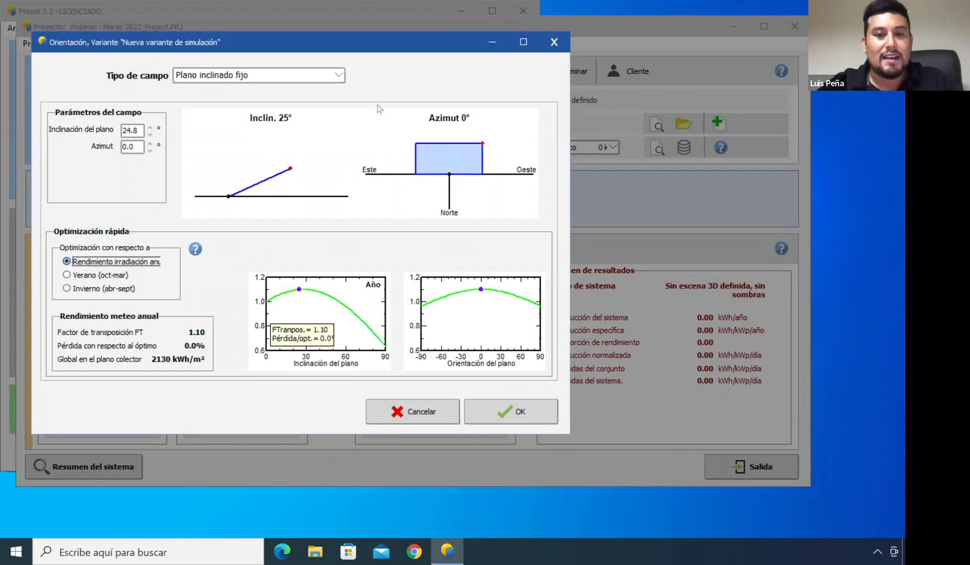
mouse_move(482, 146)
left_mouse_down()
mouse_move(425, 148)
mouse_move(415, 178)
mouse_move(433, 202)
mouse_move(464, 200)
mouse_move(475, 175)
mouse_move(467, 154)
mouse_move(443, 153)
mouse_move(429, 166)
mouse_move(433, 191)
mouse_move(425, 159)
mouse_move(461, 148)
mouse_move(474, 155)
mouse_move(431, 137)
mouse_move(484, 156)
mouse_move(462, 131)
mouse_move(426, 136)
mouse_move(493, 159)
mouse_move(485, 149)
left_mouse_up()
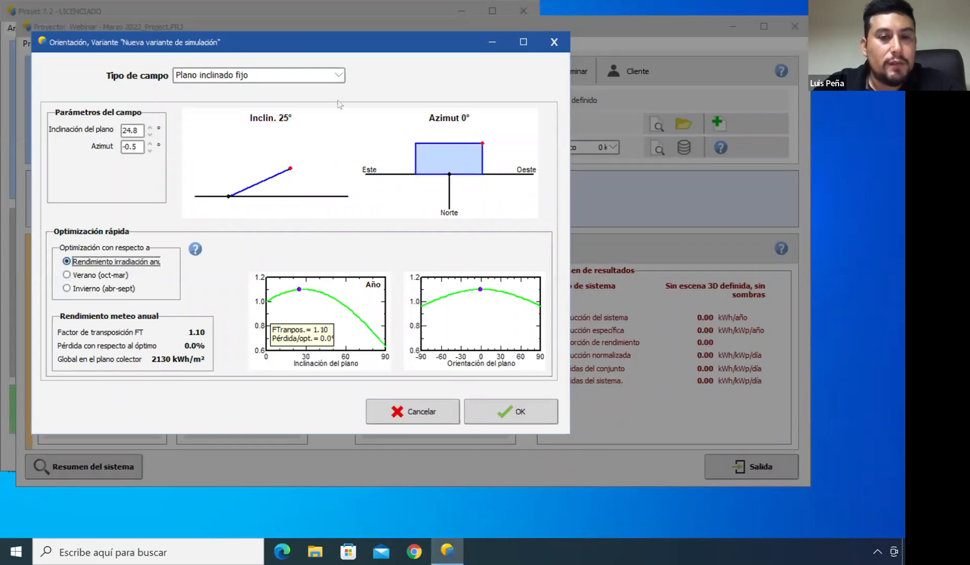
left_click(520, 411)
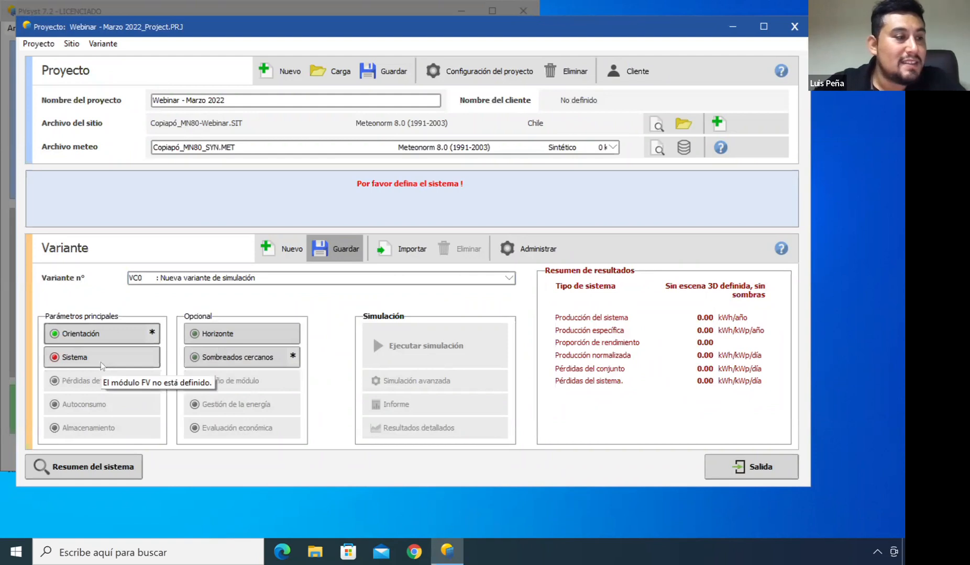
Switch to the Zoom meeting and admit a waiting participant
key("super+Tab")
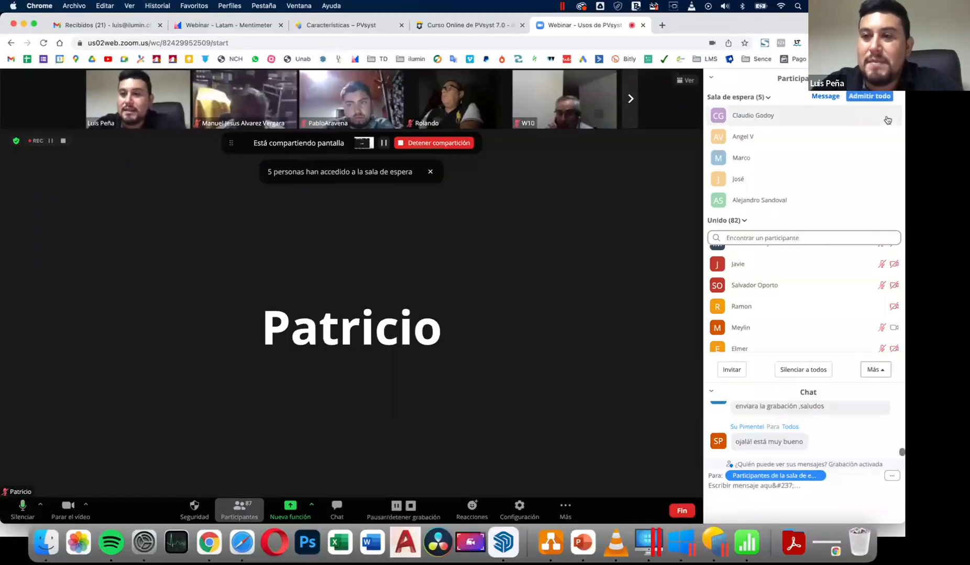
left_click(856, 115)
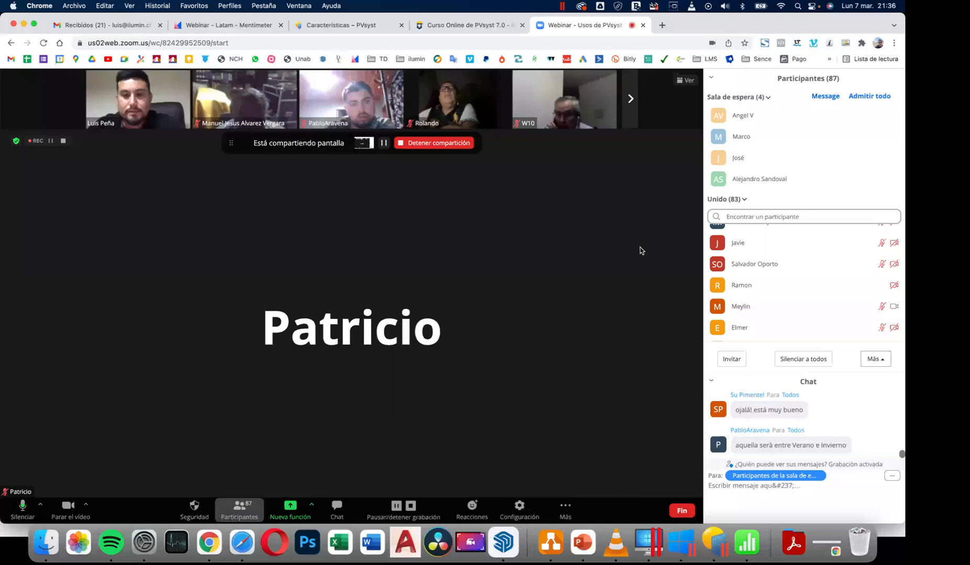
key("super+Tab")
key("super+Tab")
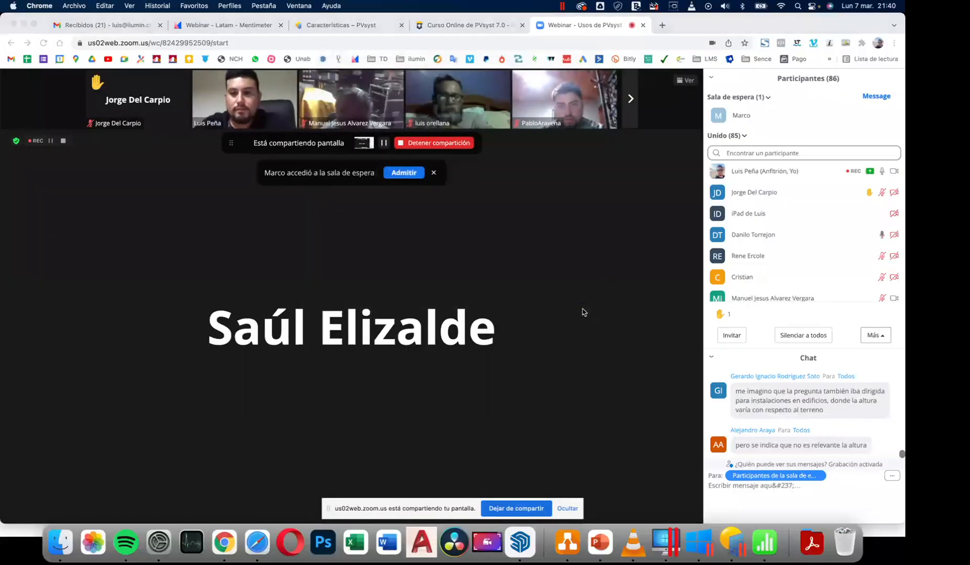
key("super+Tab")
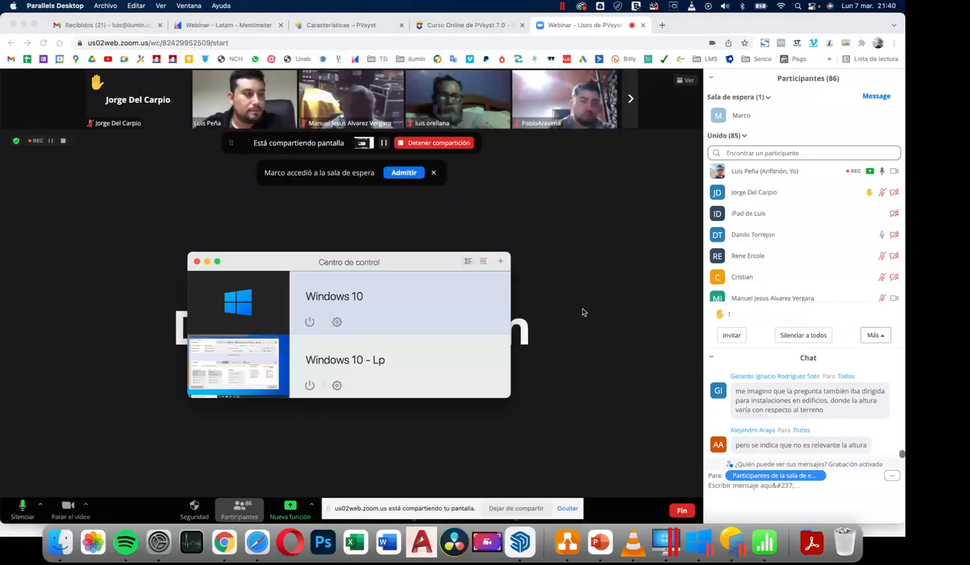
left_click(599, 244)
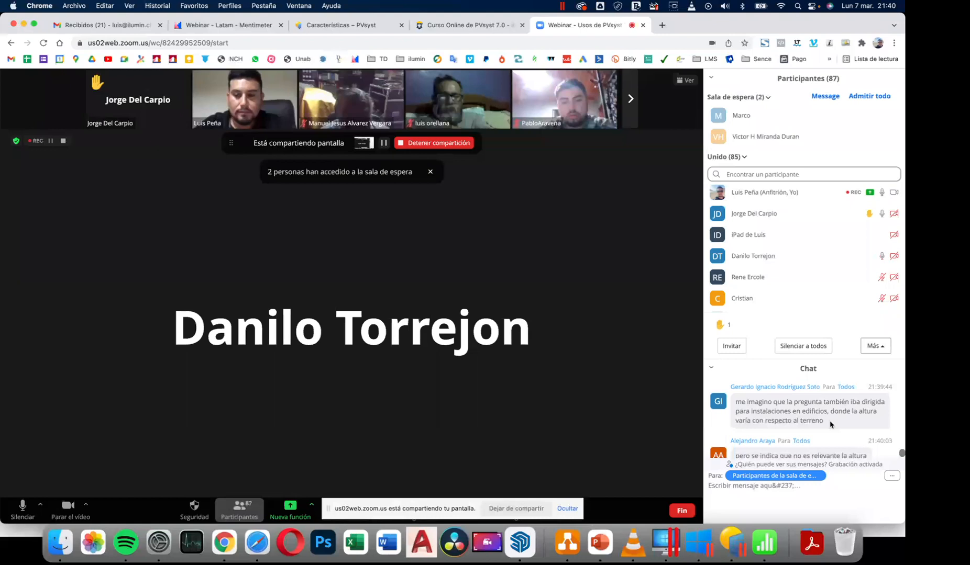
scroll(828, 428, "down", 1)
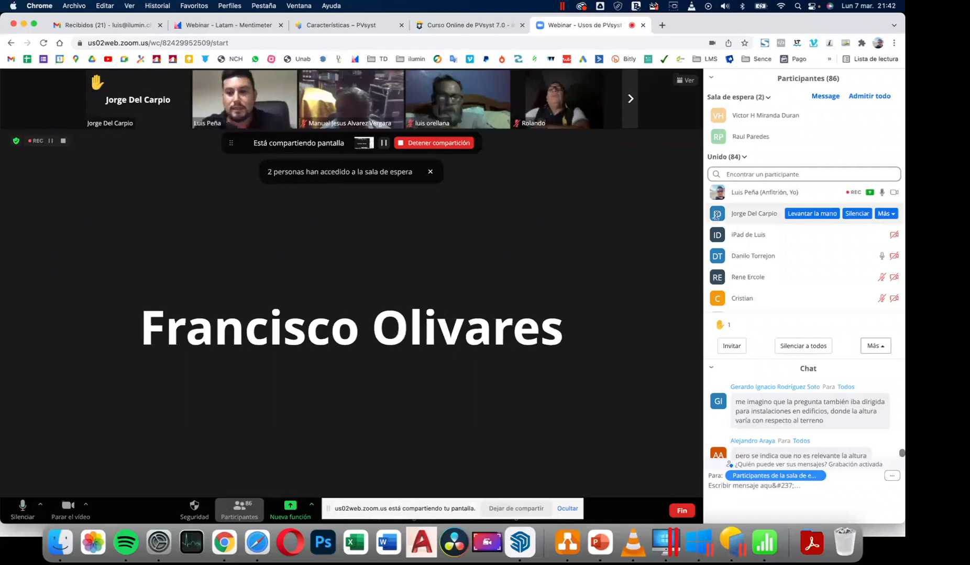
scroll(725, 293, "down", 2)
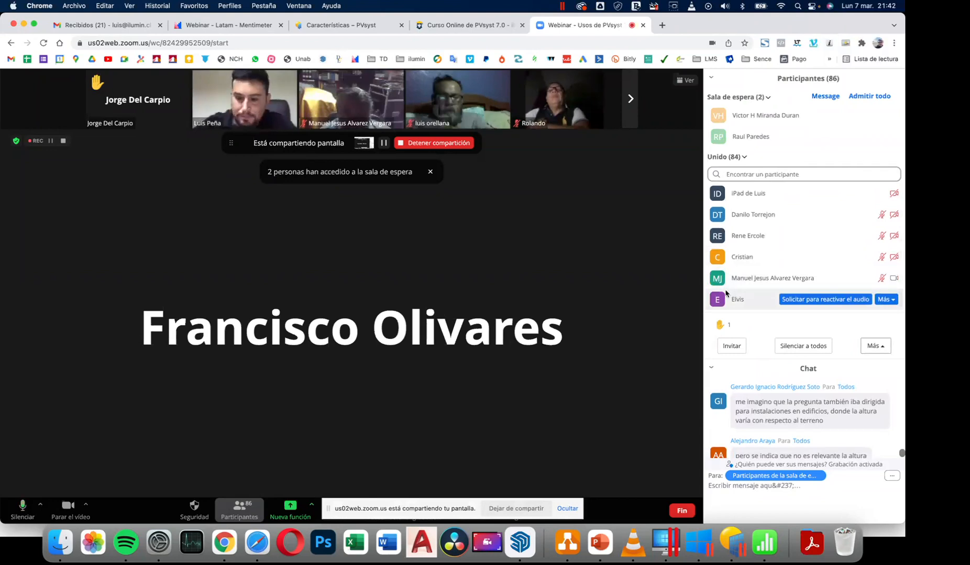
key("XF86AudioRaiseVolume")
key("XF86AudioRaiseVolume")
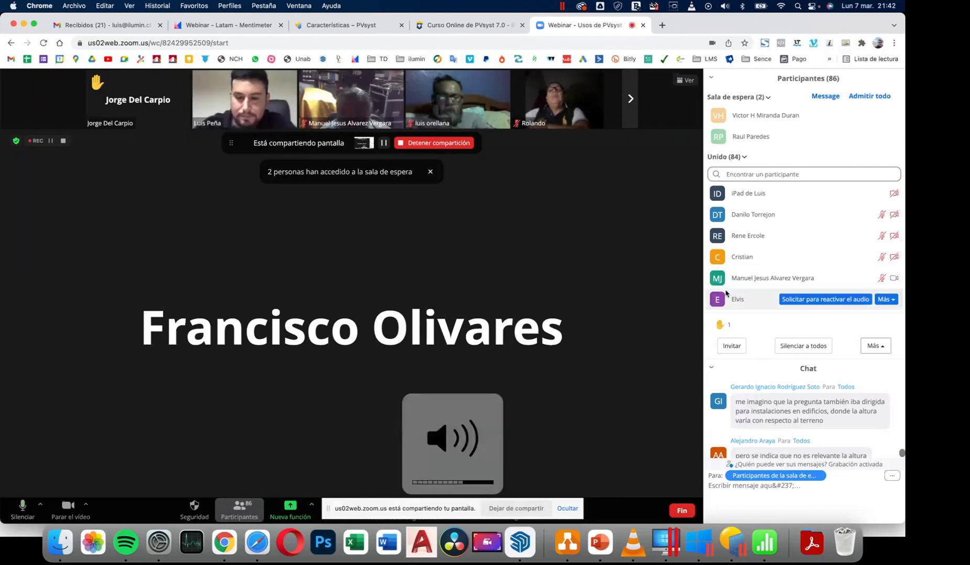
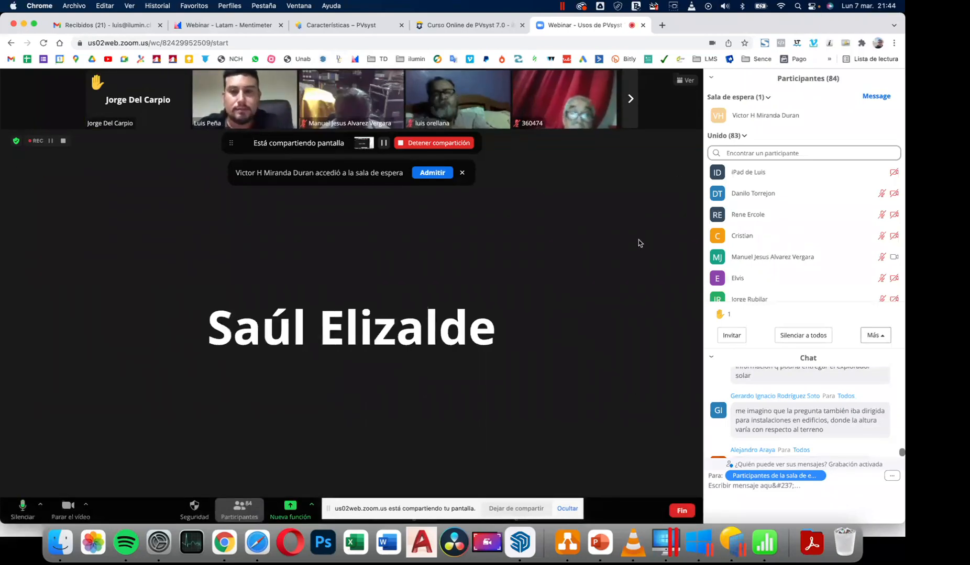
Switch back to PVsyst and open the system definition for the variant
key("super+Tab")
key("super+Tab")
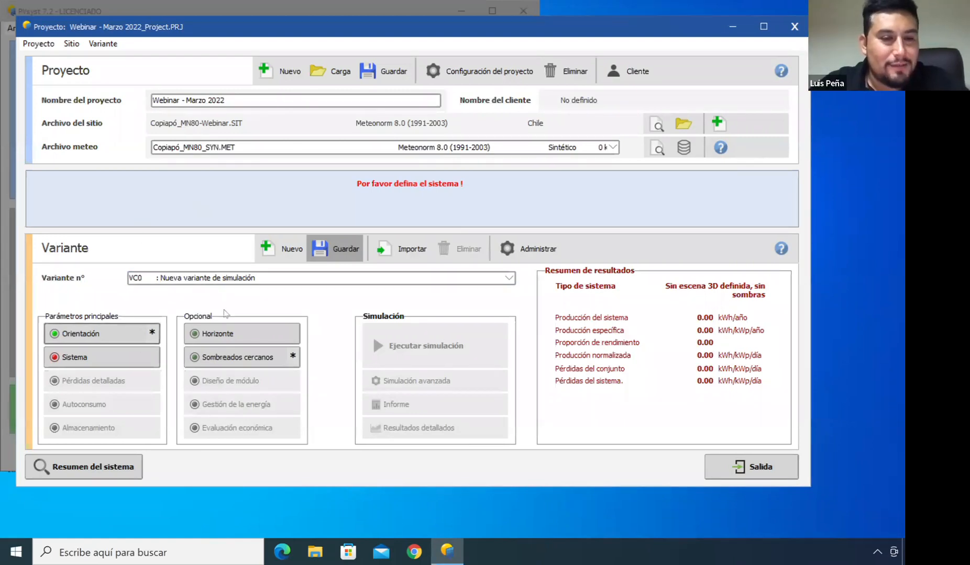
left_click(89, 357)
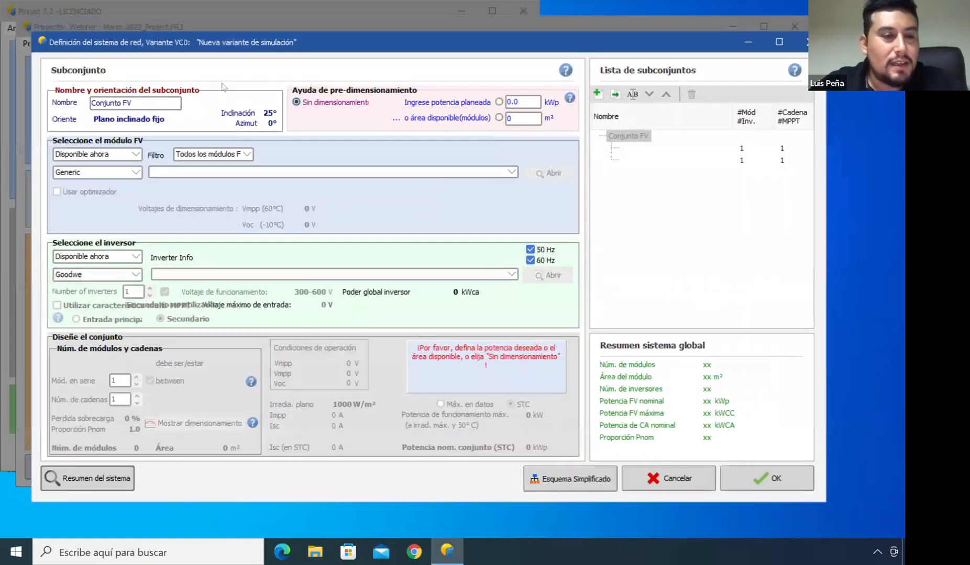
Select the Suntech STP450S-B72 450 Wp module for the PV array
left_click(135, 173)
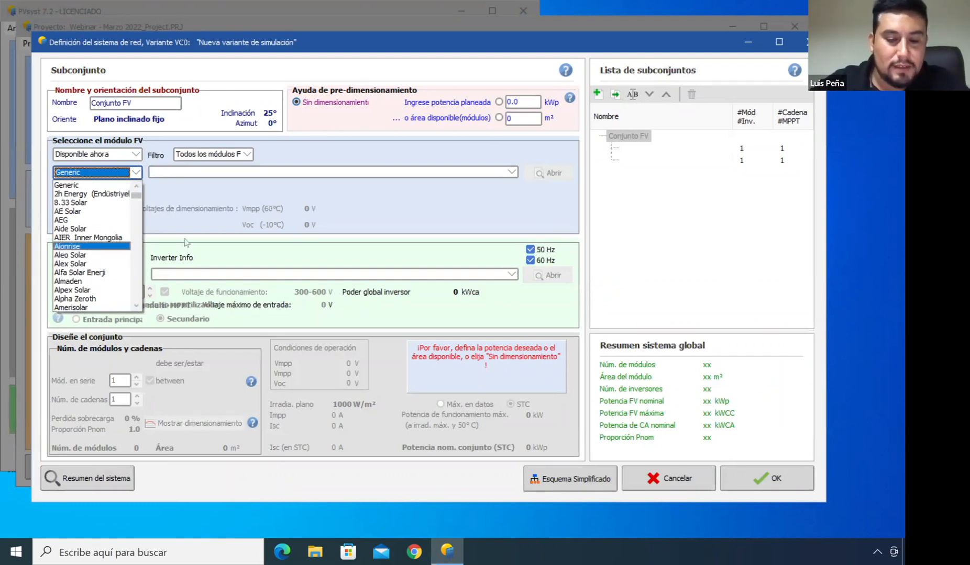
type("su")
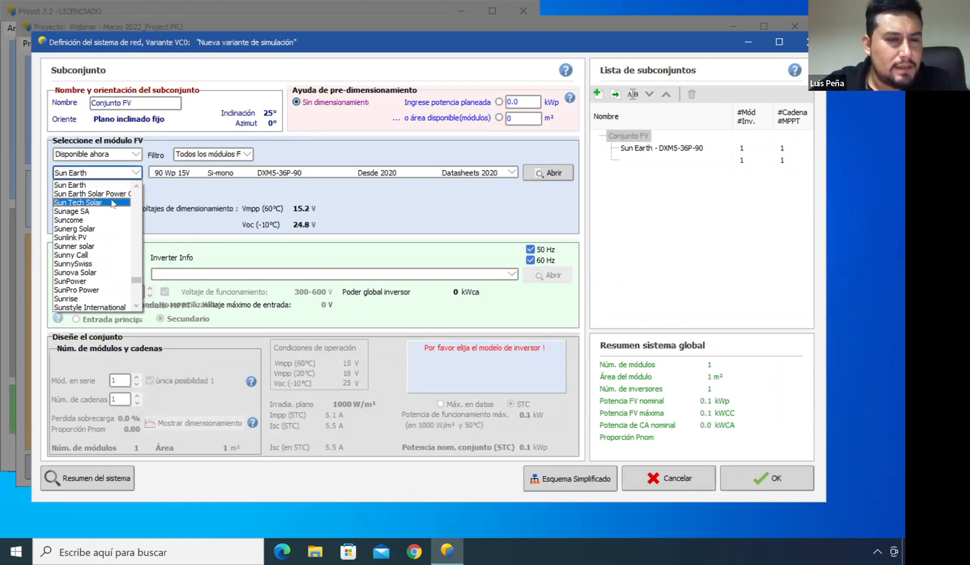
left_click(113, 203)
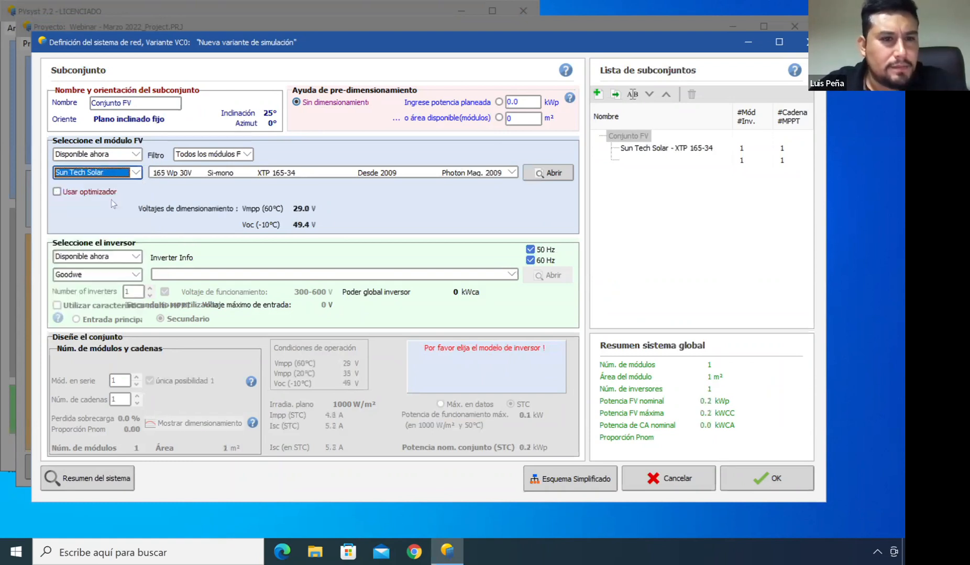
left_click(199, 173)
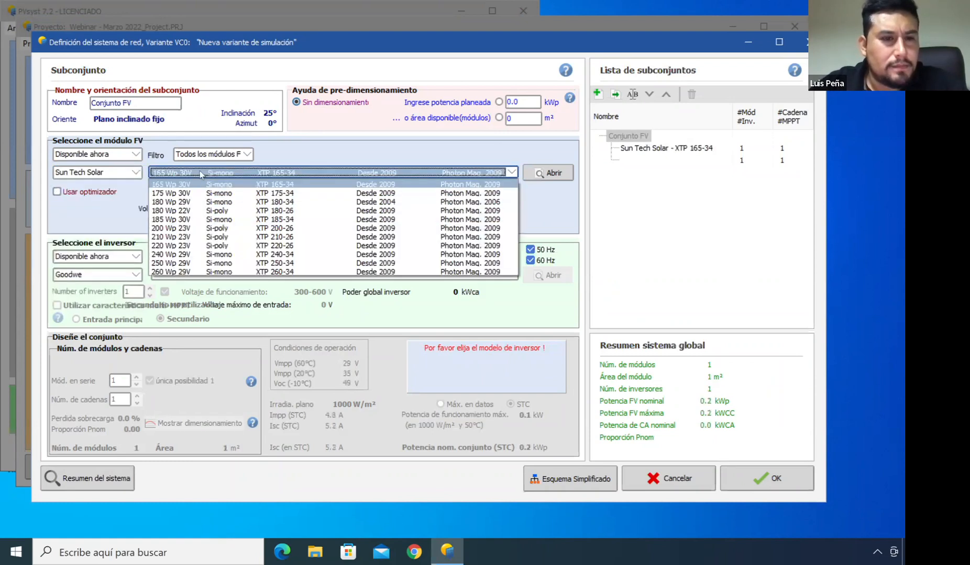
left_click(134, 175)
left_click(126, 176)
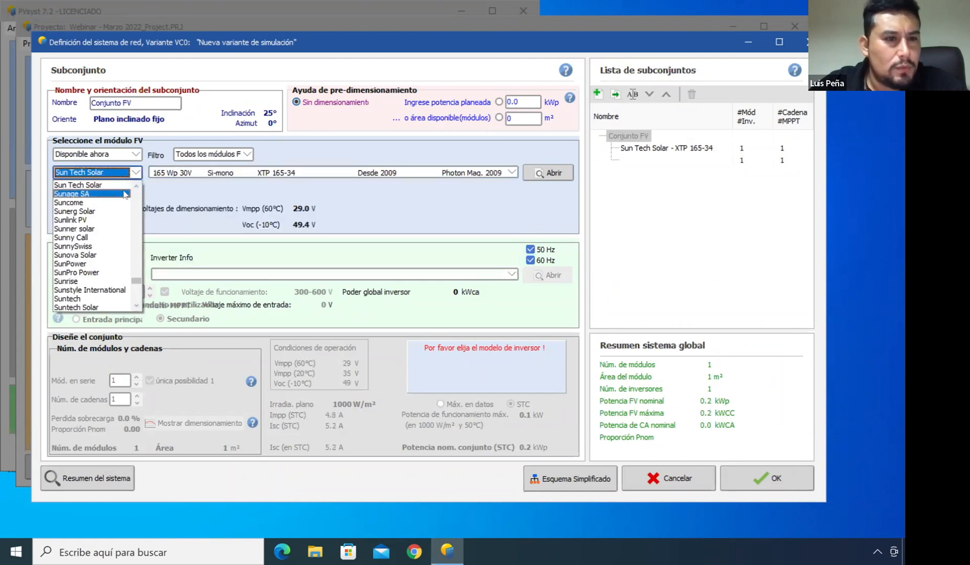
left_click(97, 300)
left_click(229, 171)
scroll(212, 261, "down", 10)
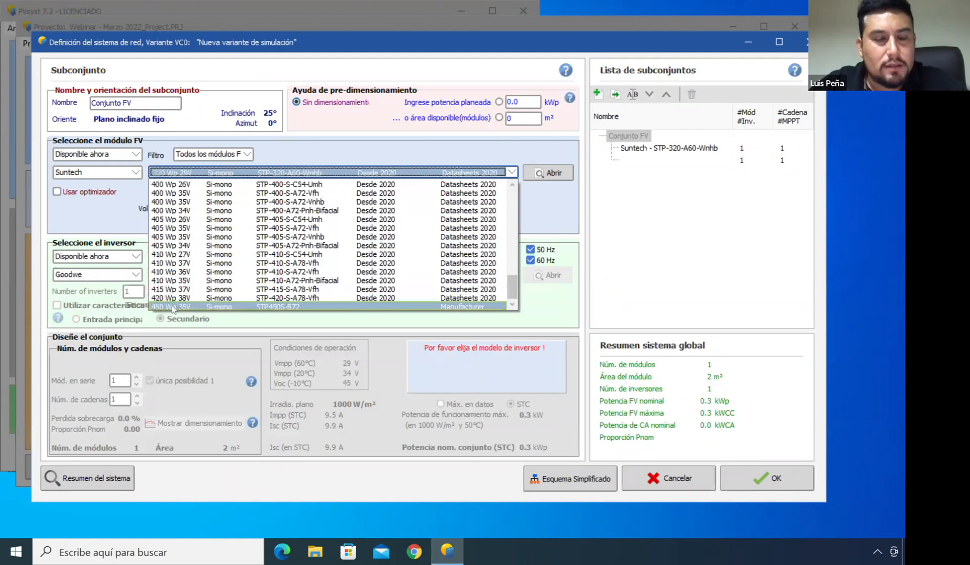
left_click(180, 307)
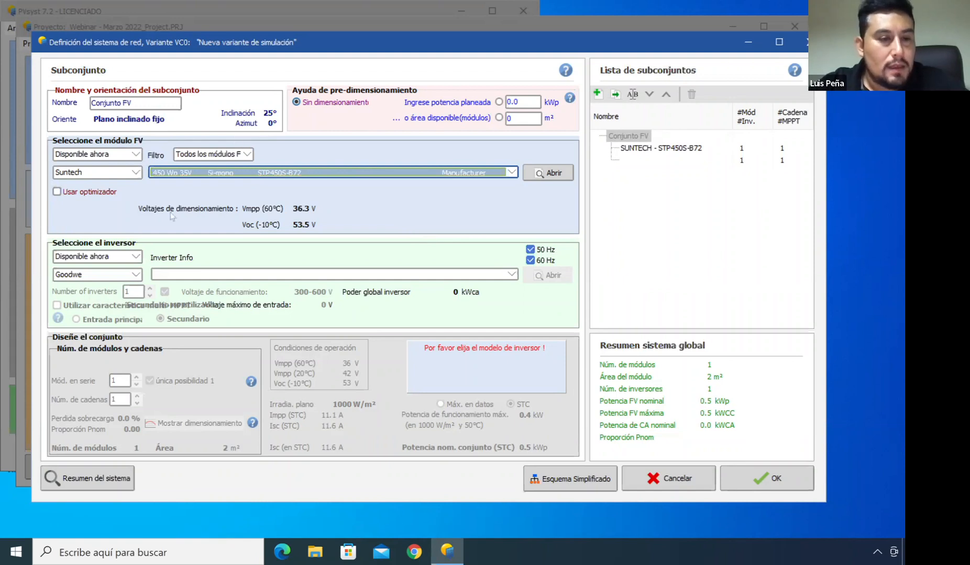
Select the Huawei Technologies SUN2000-3KTL-L1 3.0 kW inverter
left_click(115, 258)
left_click(116, 263)
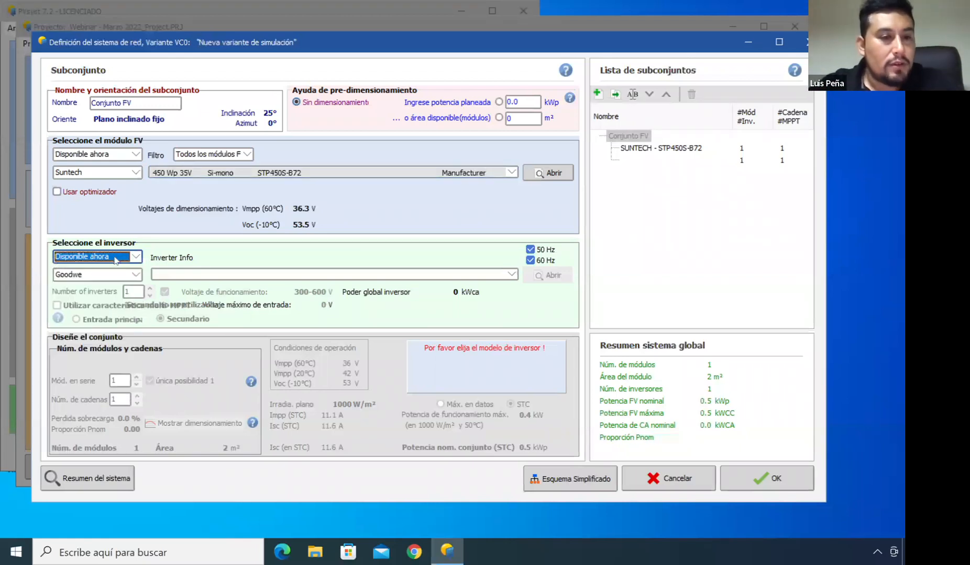
left_click(116, 275)
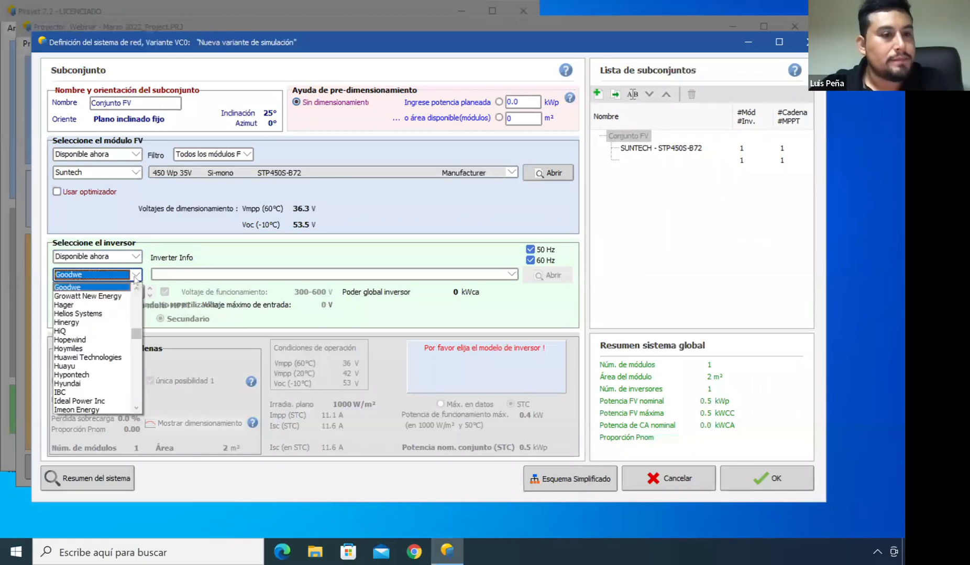
left_click(105, 357)
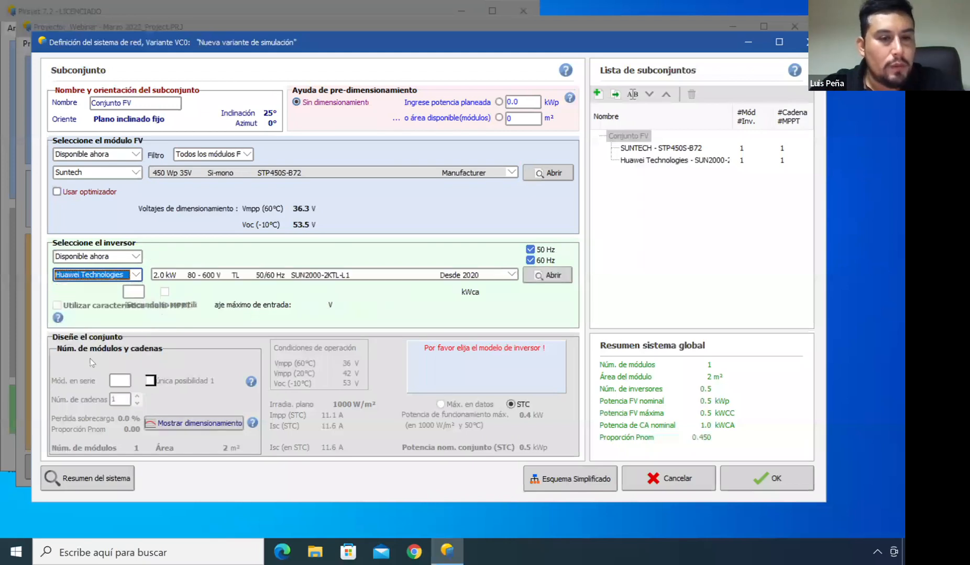
left_click(511, 275)
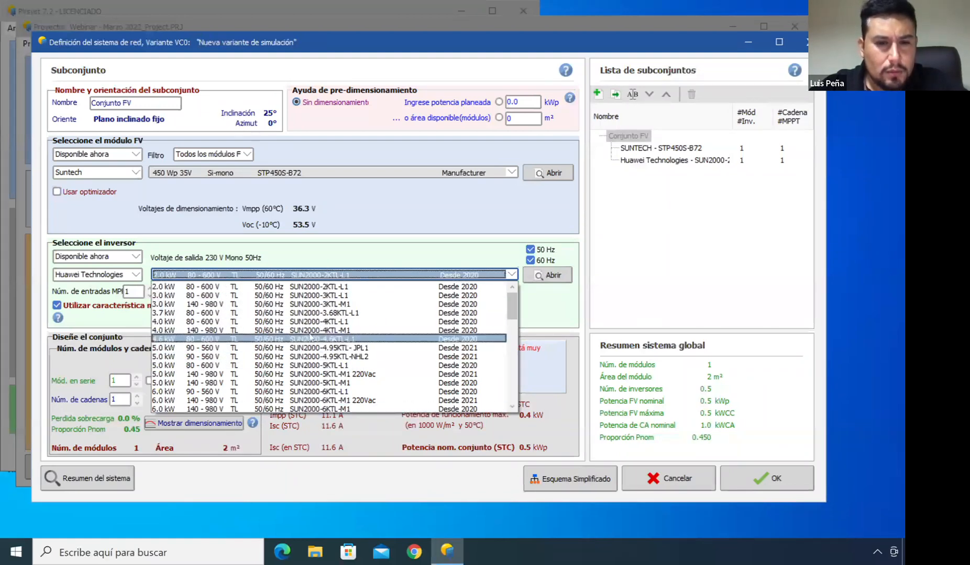
left_click(281, 295)
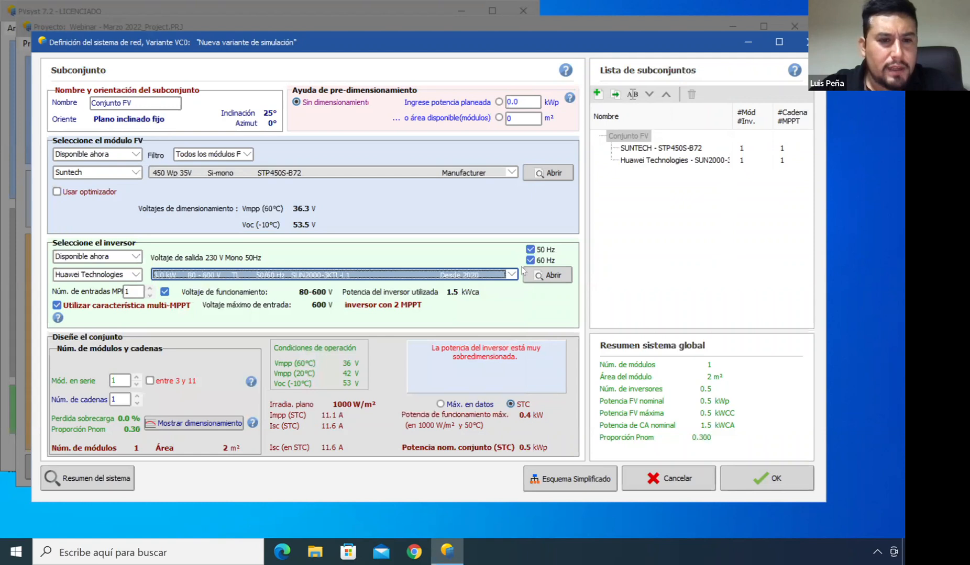
left_click(216, 274)
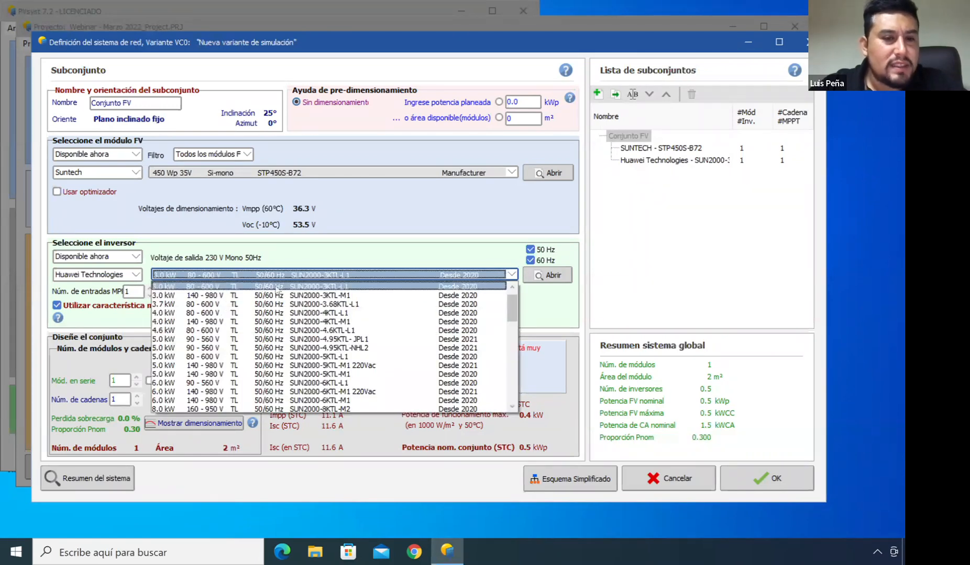
left_click(346, 255)
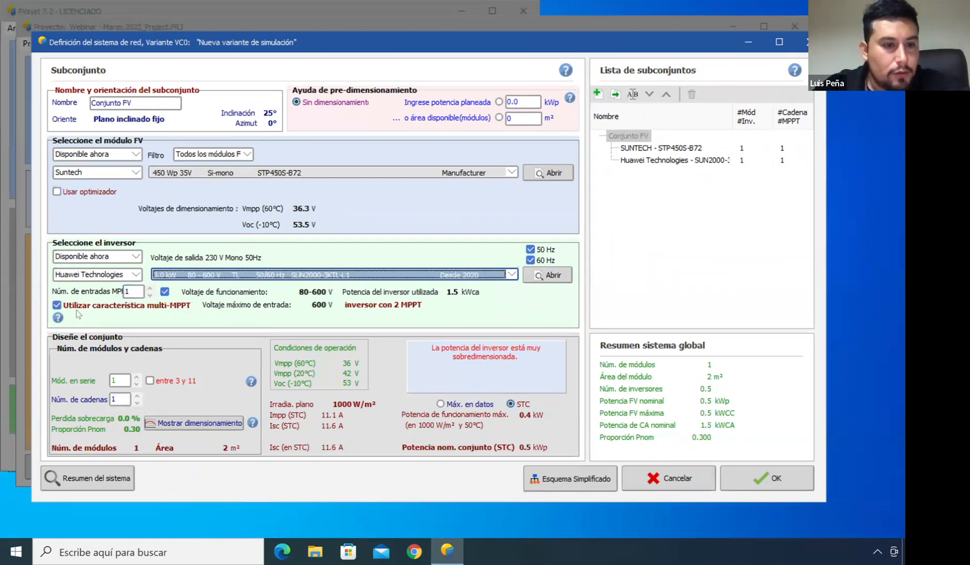
Toggle the multi-MPPT option and leave it switched off
left_click(57, 305)
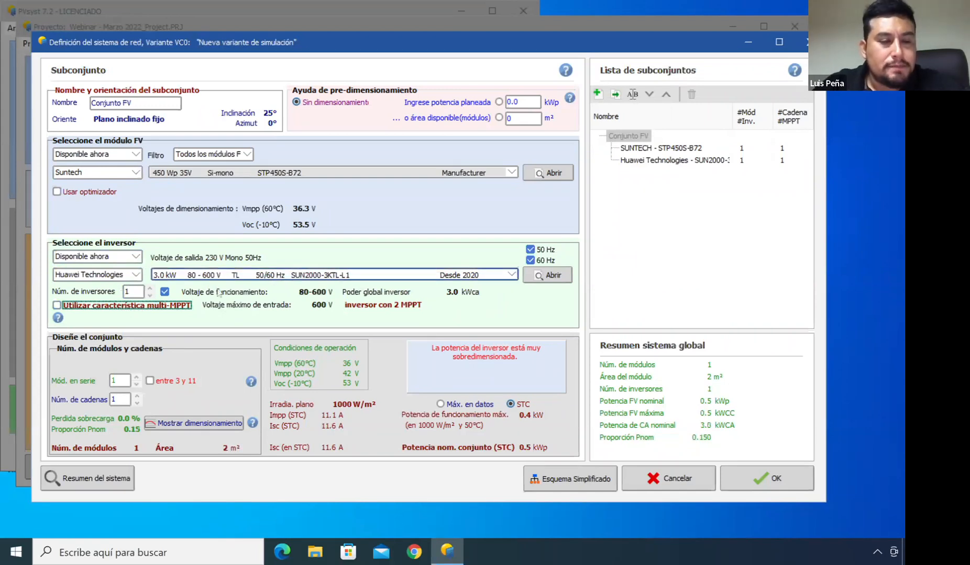
left_click(57, 305)
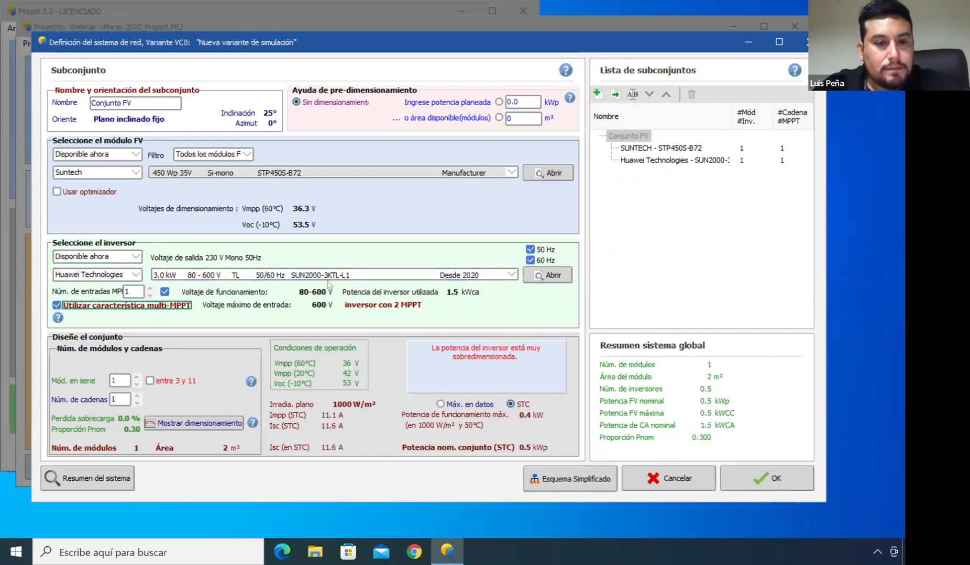
left_click(56, 306)
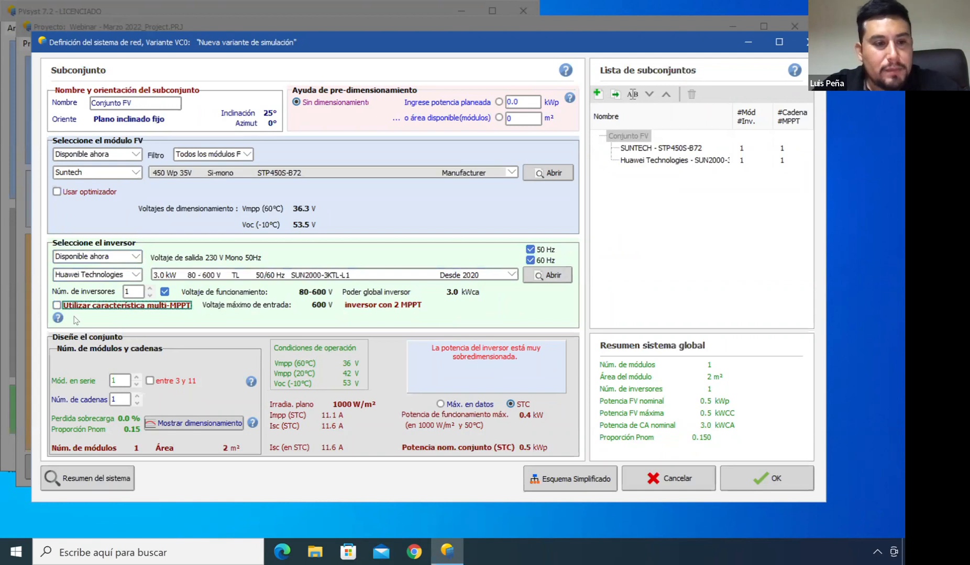
left_click(56, 306)
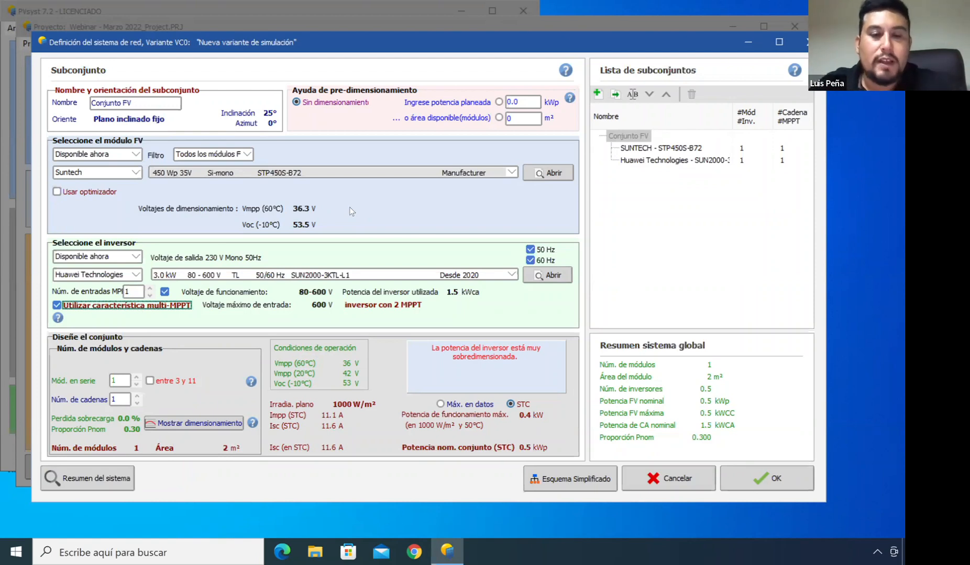
left_click(57, 306)
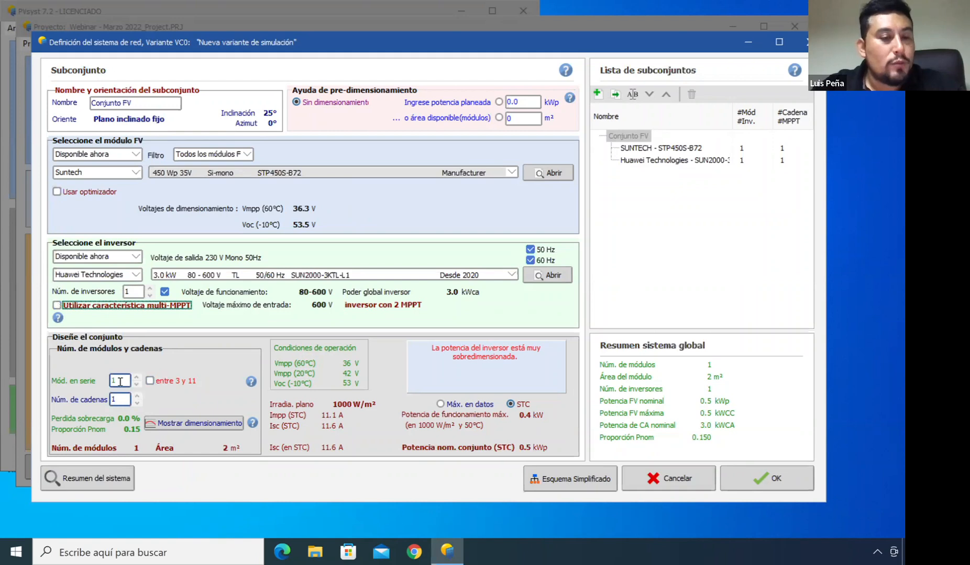
Adjust the number of modules in series, settling on 8 modules per string
left_click(136, 378)
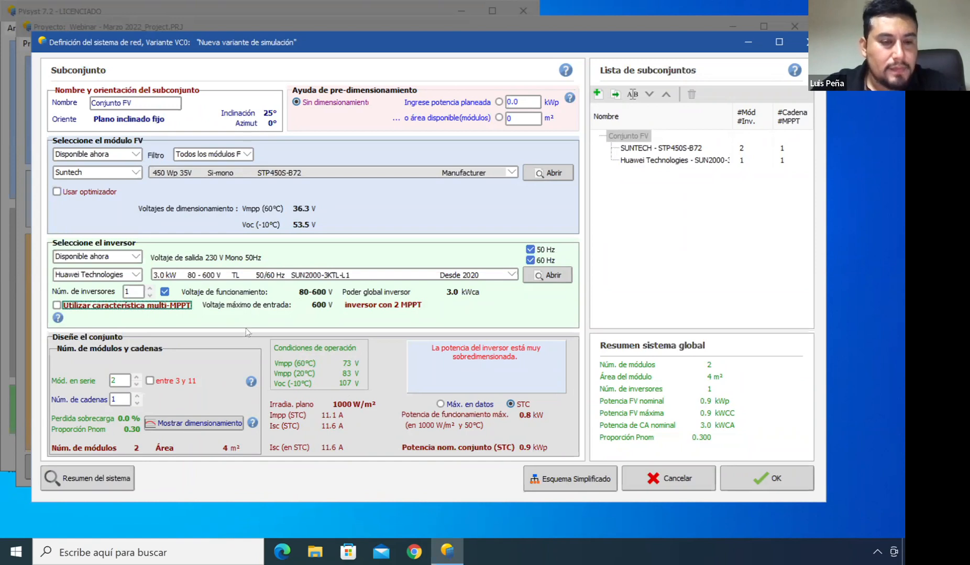
left_click(136, 378)
left_click(136, 377)
left_click(136, 377)
left_click(136, 378)
left_click(137, 378)
left_click(137, 378)
left_click(136, 377)
left_click(137, 378)
left_click(136, 377)
left_click(136, 376)
left_click(136, 375)
left_click(136, 375)
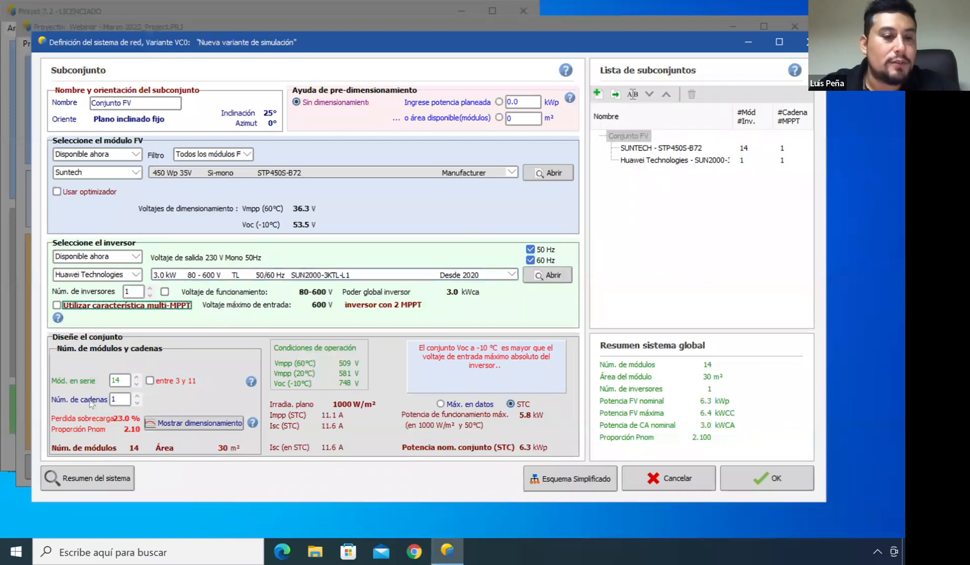
left_click(136, 384)
left_click(136, 384)
left_click(136, 385)
left_click(136, 385)
left_click(136, 385)
left_click(136, 384)
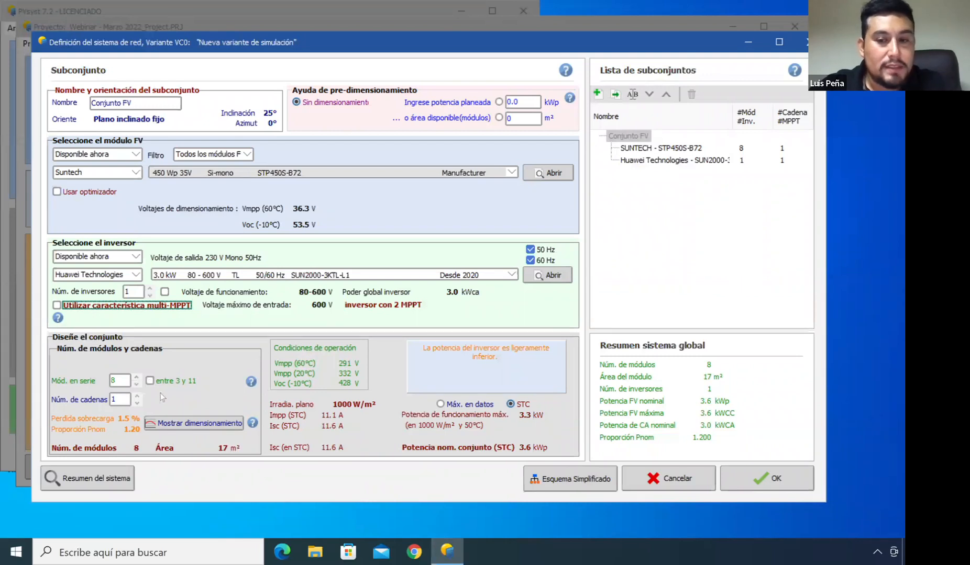
left_click(125, 384)
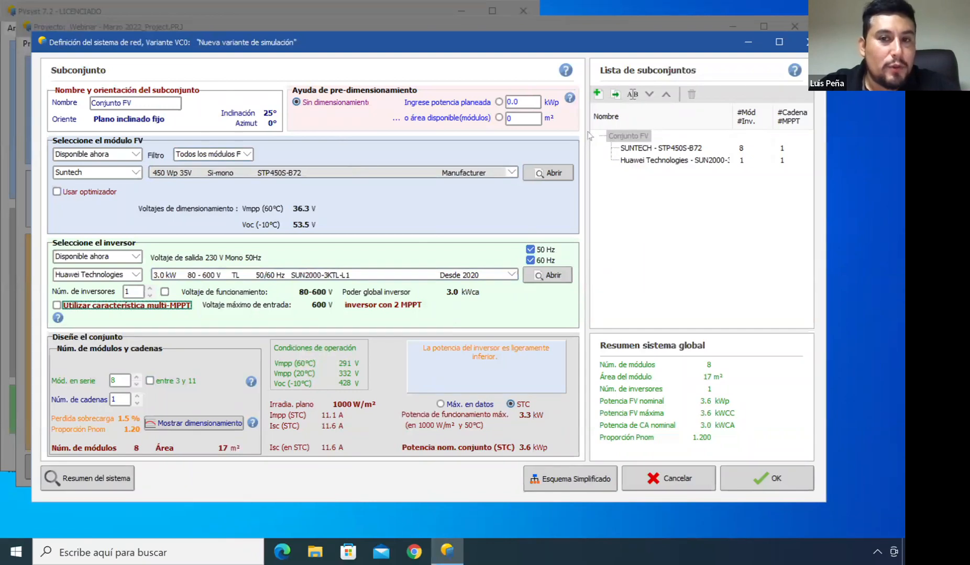
Add a second subarray and delete it again
left_click(598, 94)
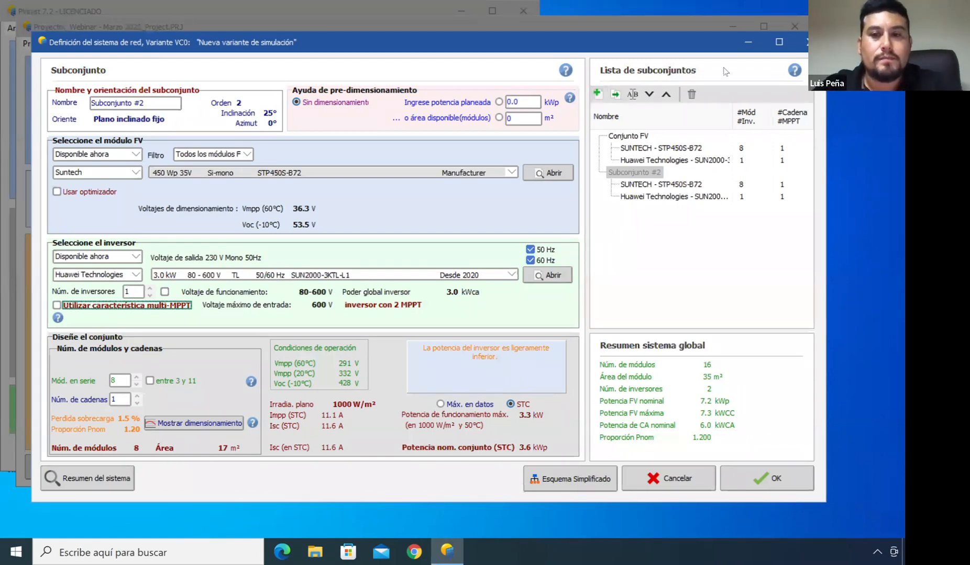
left_click(692, 95)
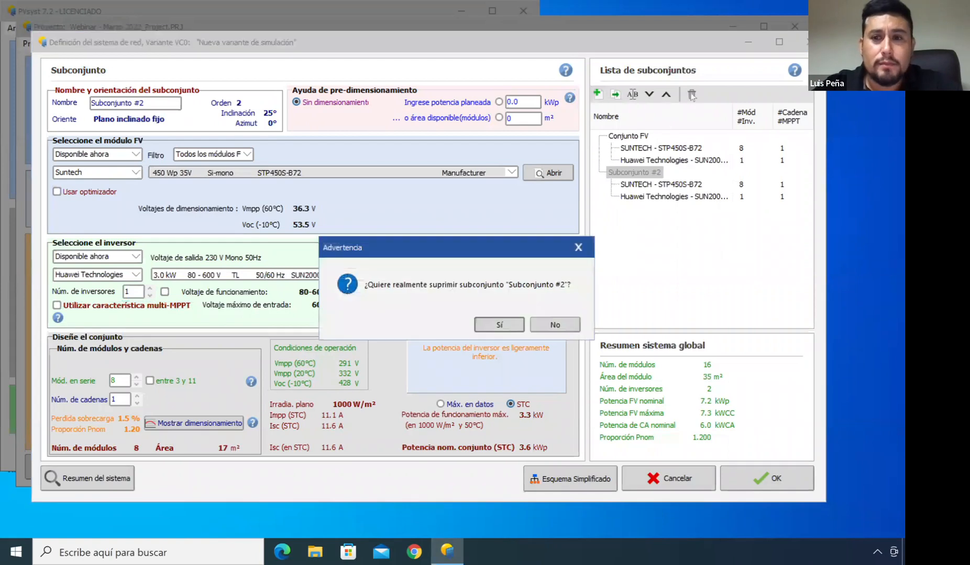
key("Return")
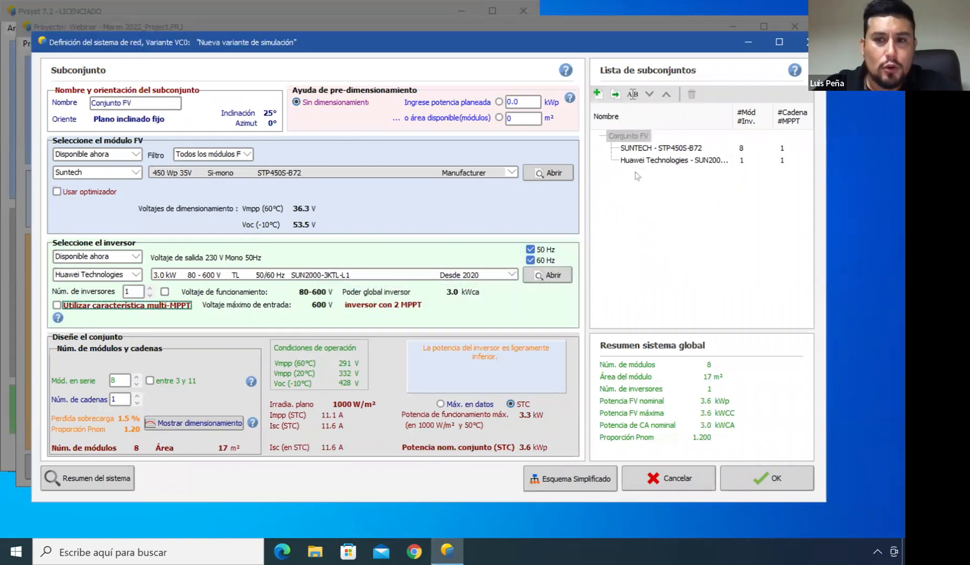
Confirm the system definition, acknowledge the inverter power warning, and save the variant
left_click(745, 474)
left_click(531, 326)
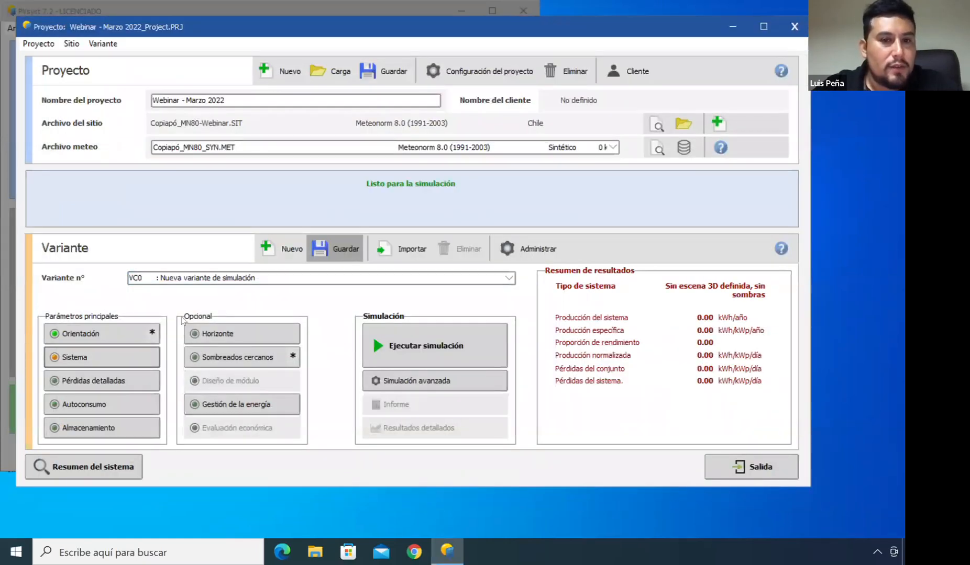
left_click(115, 359)
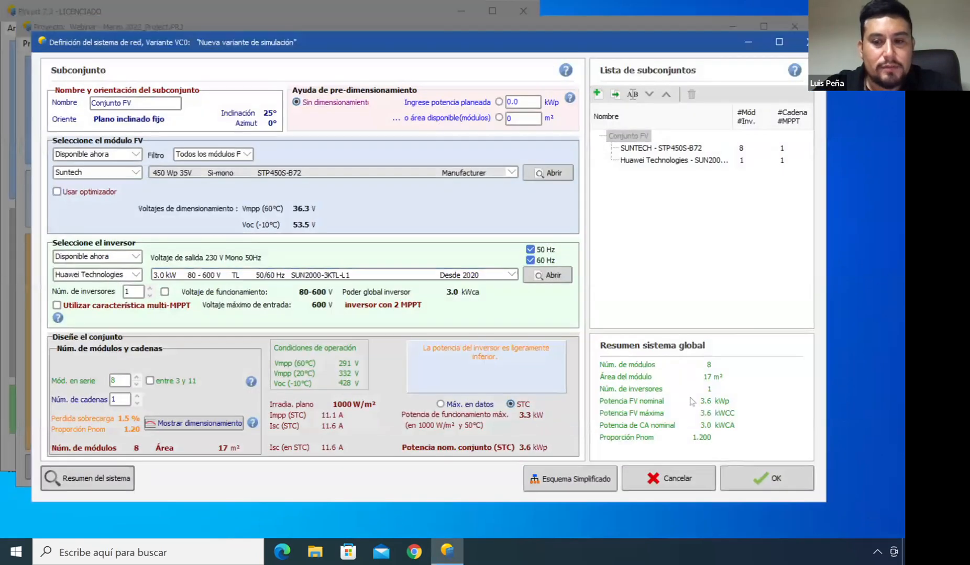
left_click(780, 479)
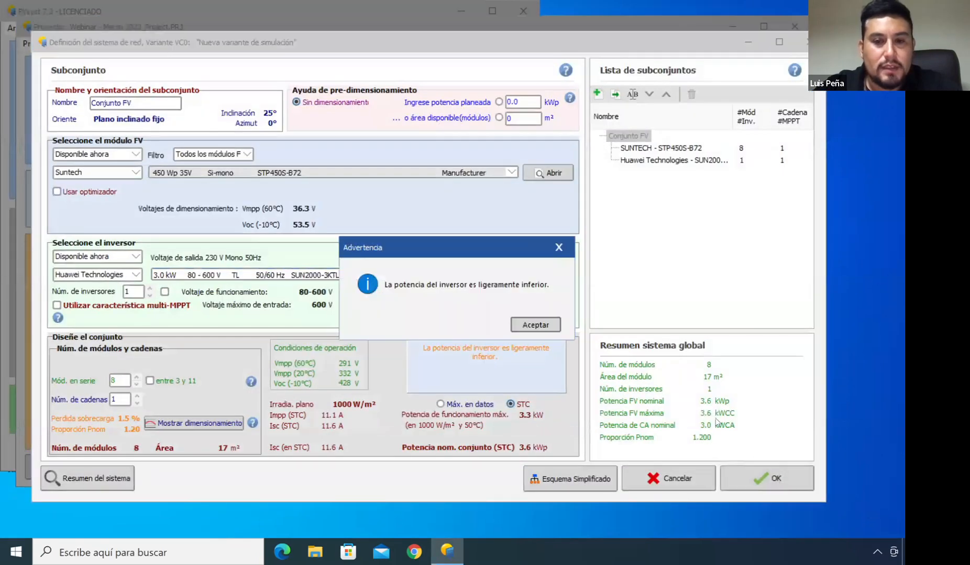
left_click(540, 324)
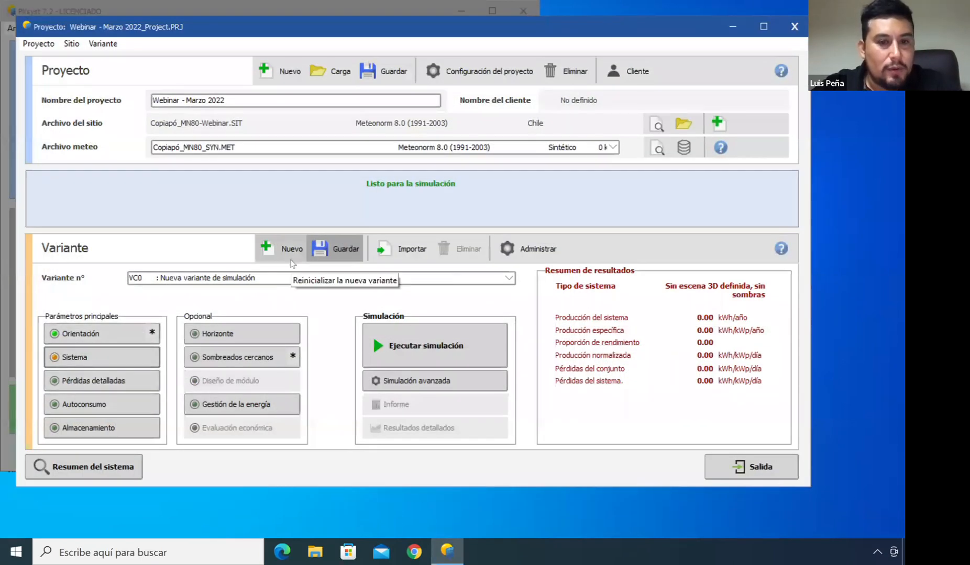
left_click(335, 250)
Run the simulation and open its report
left_click(442, 340)
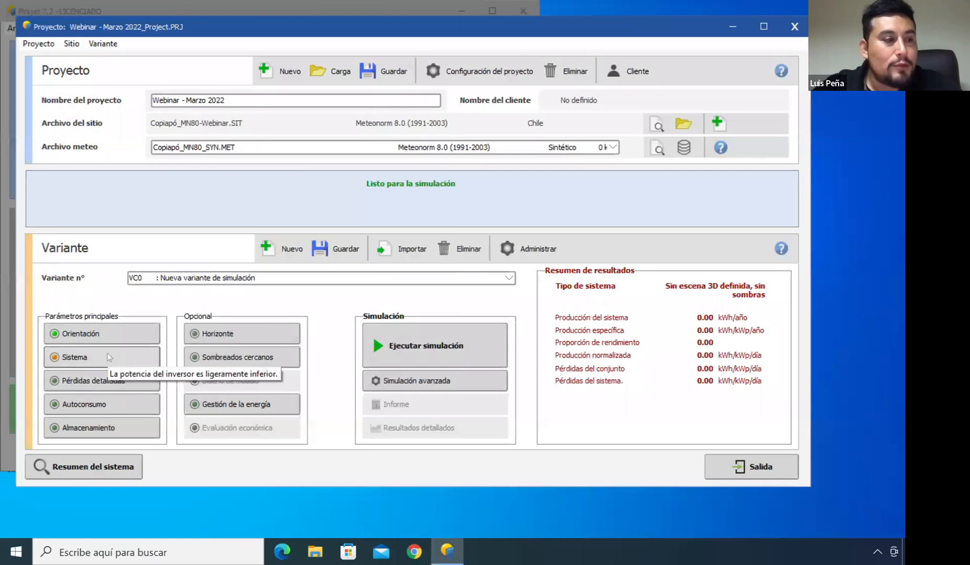
left_click(470, 346)
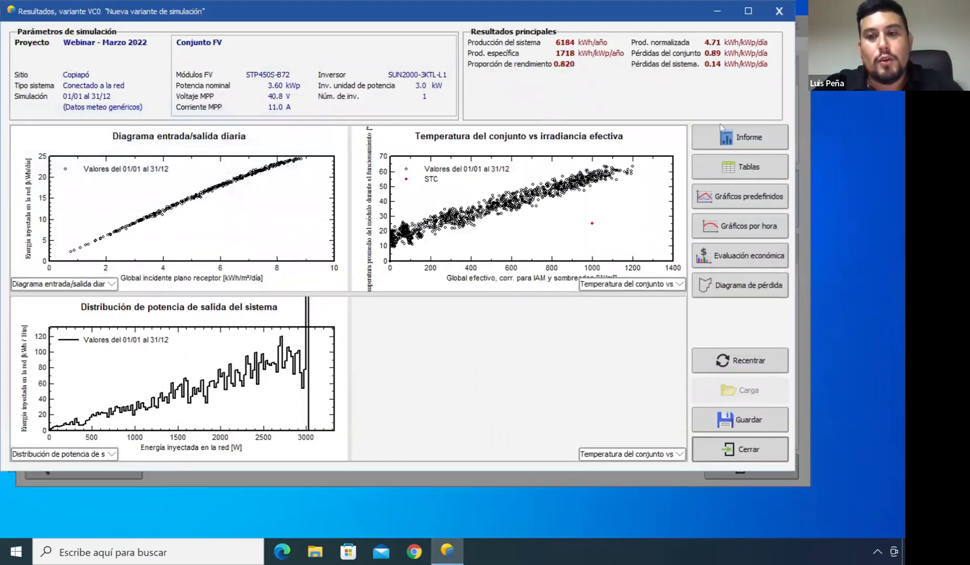
left_click(730, 136)
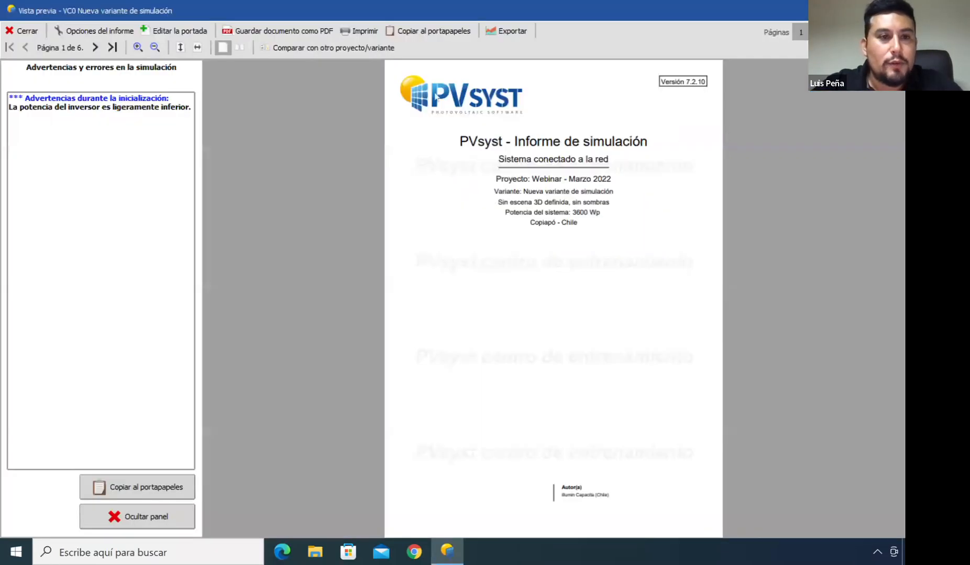
Hide the simulation warnings panel and page through the first pages of the simulation report
left_click(127, 516)
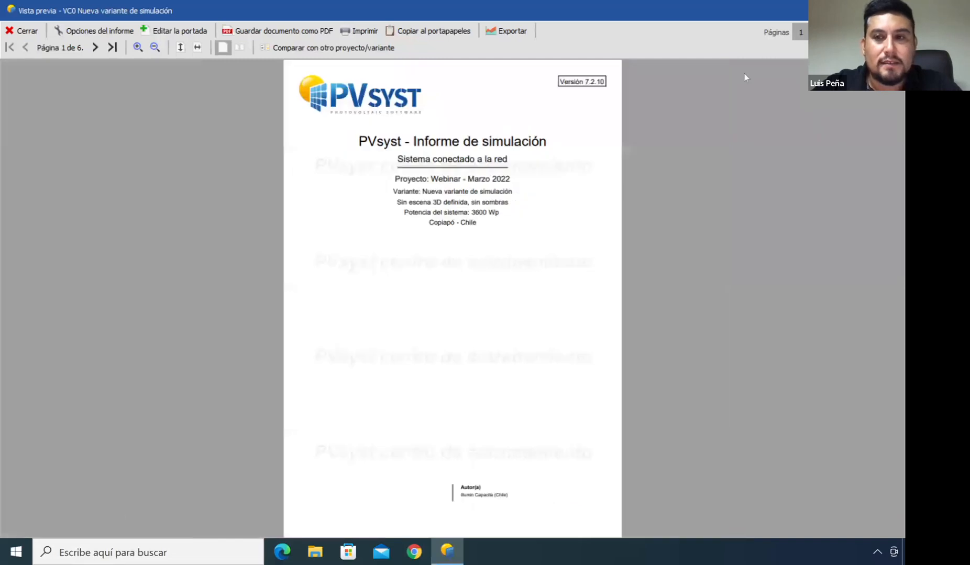
left_click(817, 32)
left_click(834, 32)
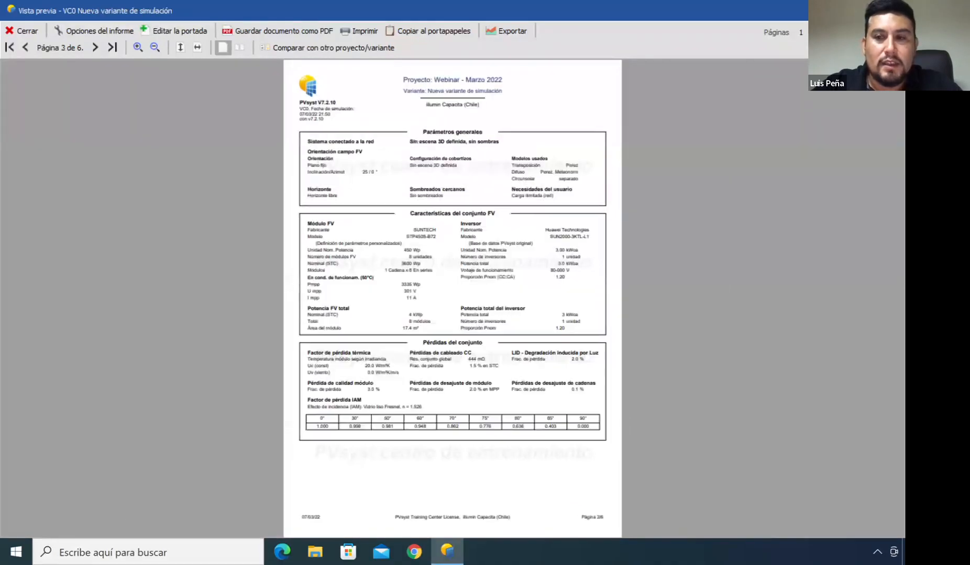
left_click(801, 32)
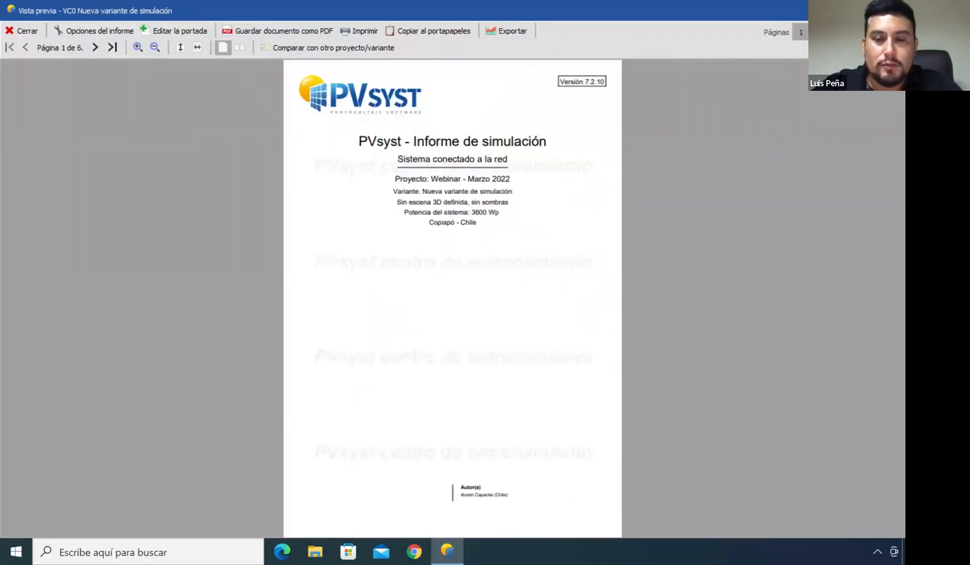
left_click(817, 32)
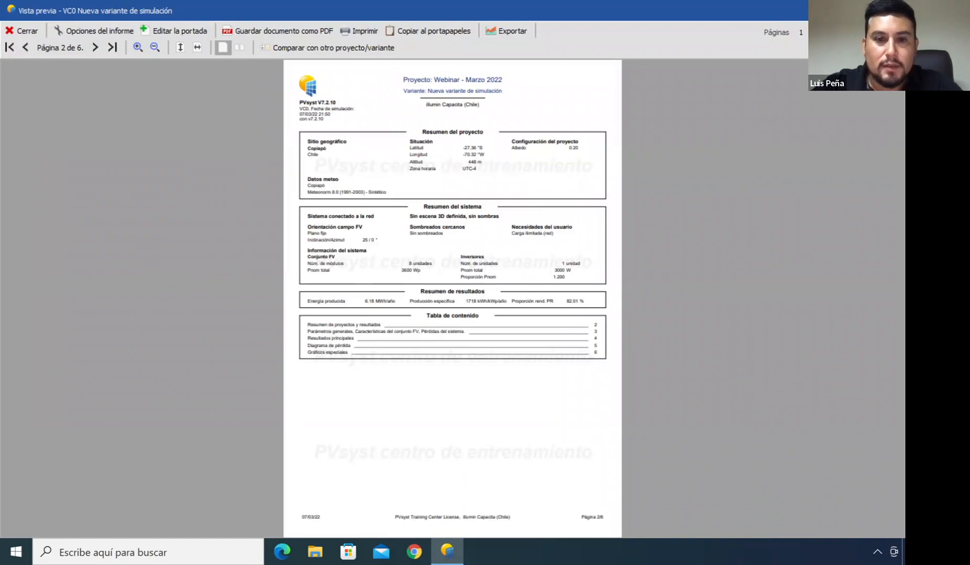
left_click(834, 32)
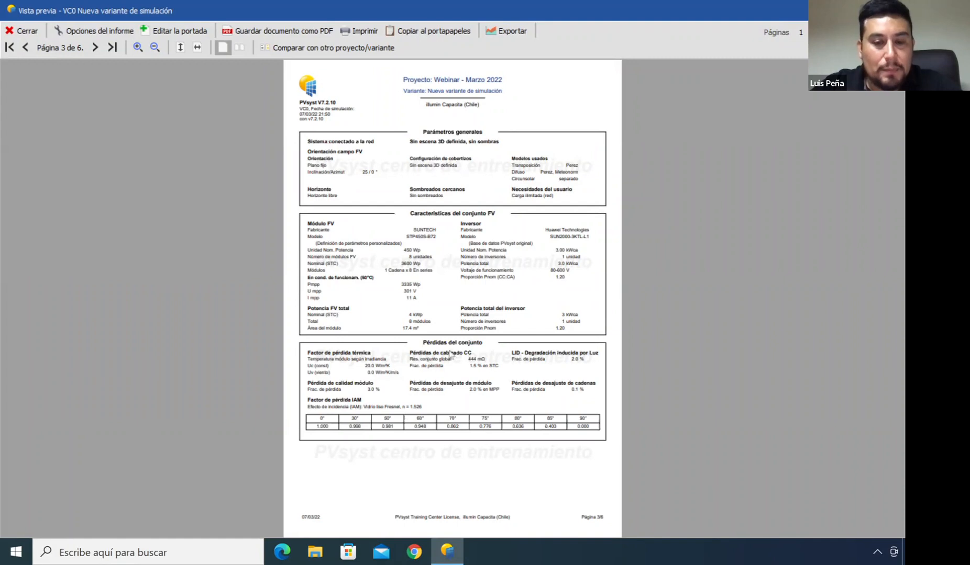
Scroll through the report's PV array characteristics and main results pages to review them
scroll(461, 378, "up", 1, "ctrl")
scroll(461, 377, "down", 5)
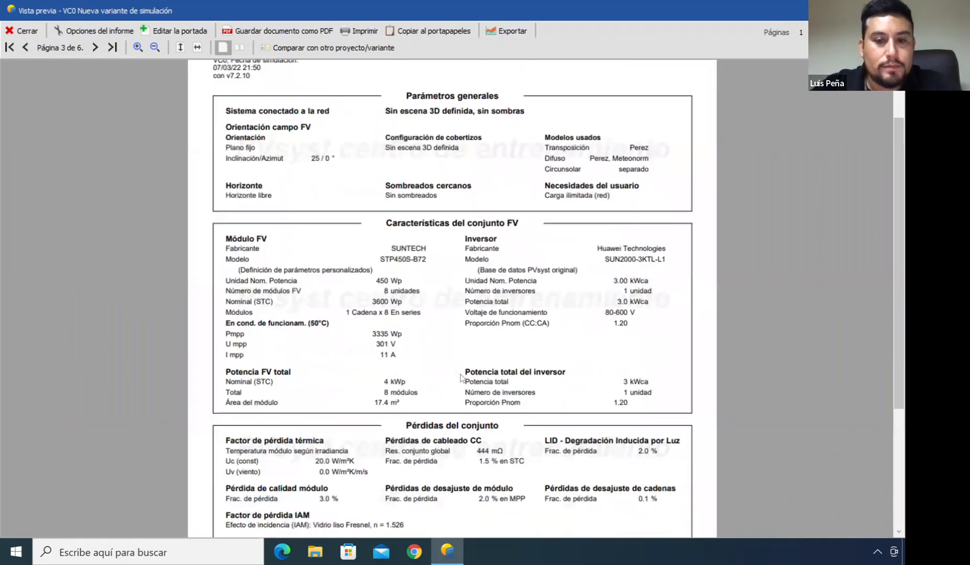
scroll(535, 330, "down", 5)
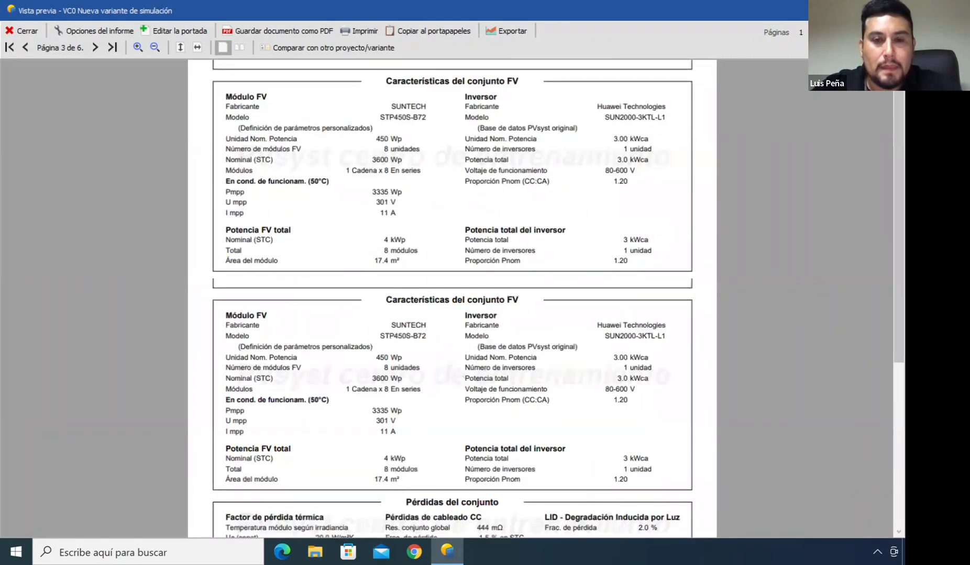
scroll(535, 330, "down", 1)
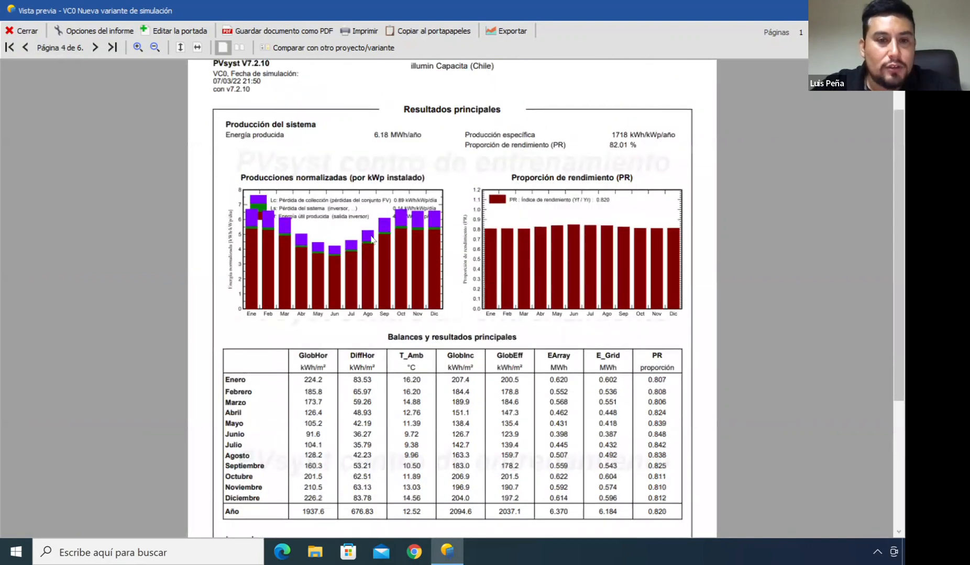
scroll(371, 238, "up", 1, "ctrl")
scroll(344, 348, "down", 2)
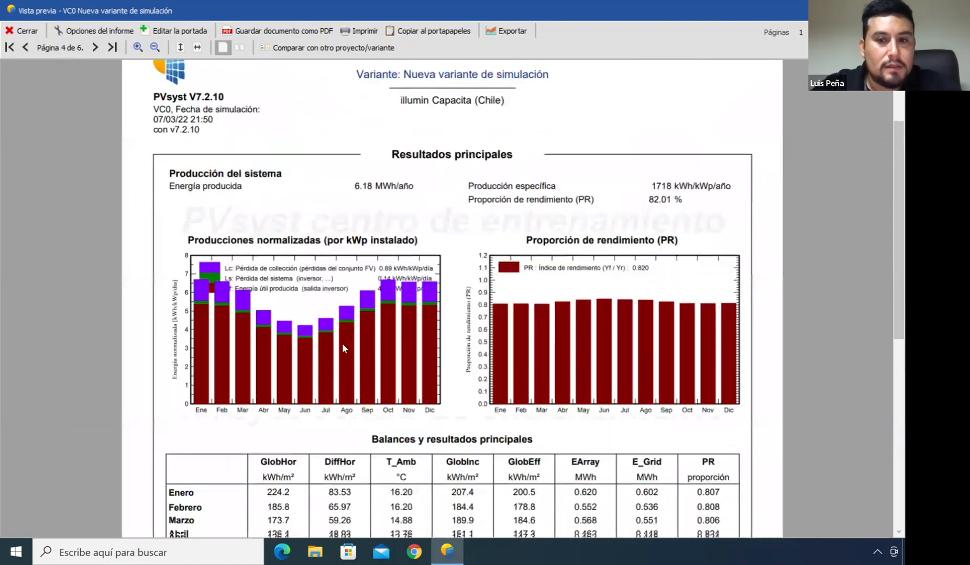